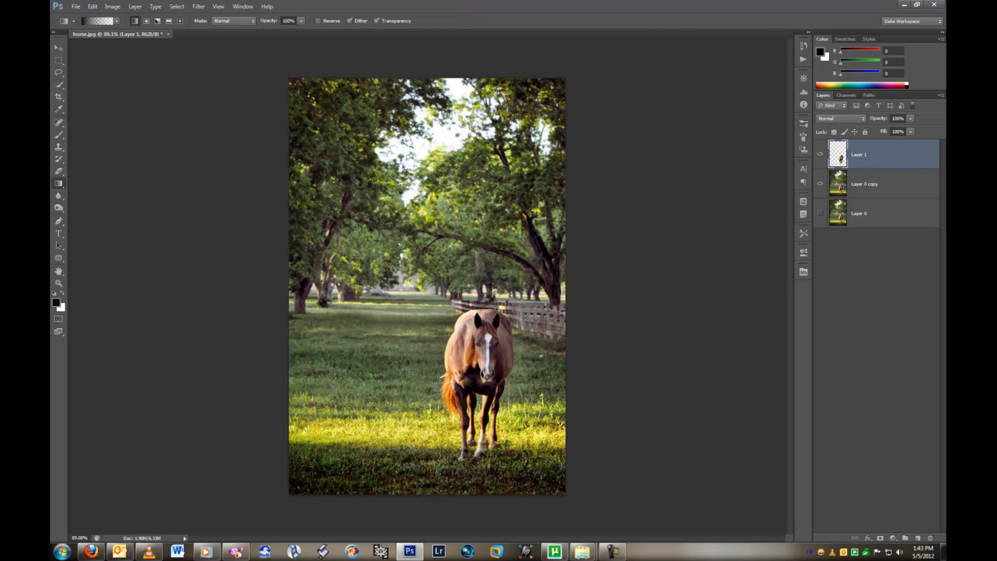
- Load the horse's outline as a selection, merge Layer 1 down, and copy the selected horse onto a new layer
ctrl+click(842, 160)
key(ctrl+e)
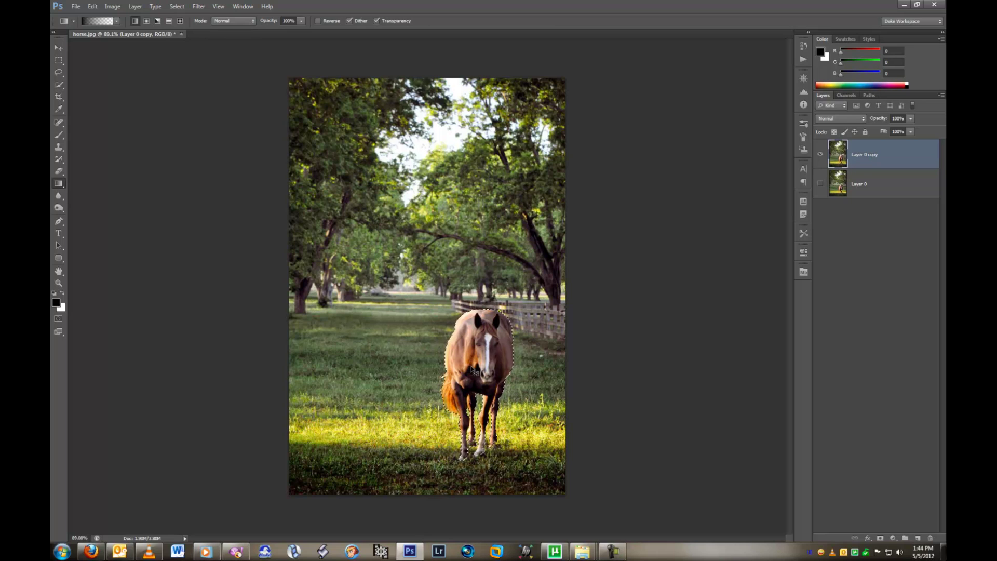
key(ctrl+j)
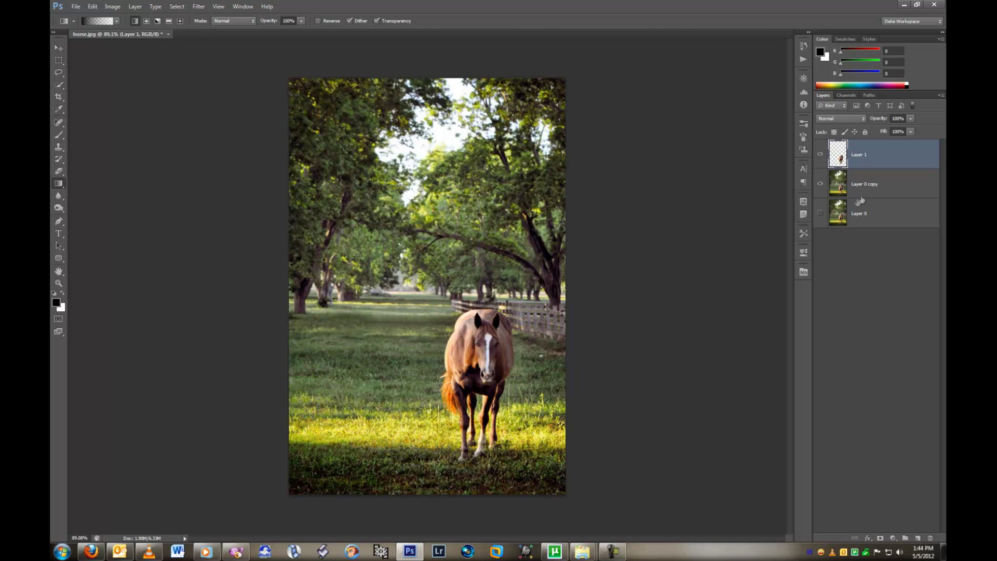
- Make Layer 0 visible, and apply Lens Correction to Layer 0 copy with a vignette amount of -100
click(870, 221)
click(820, 213)
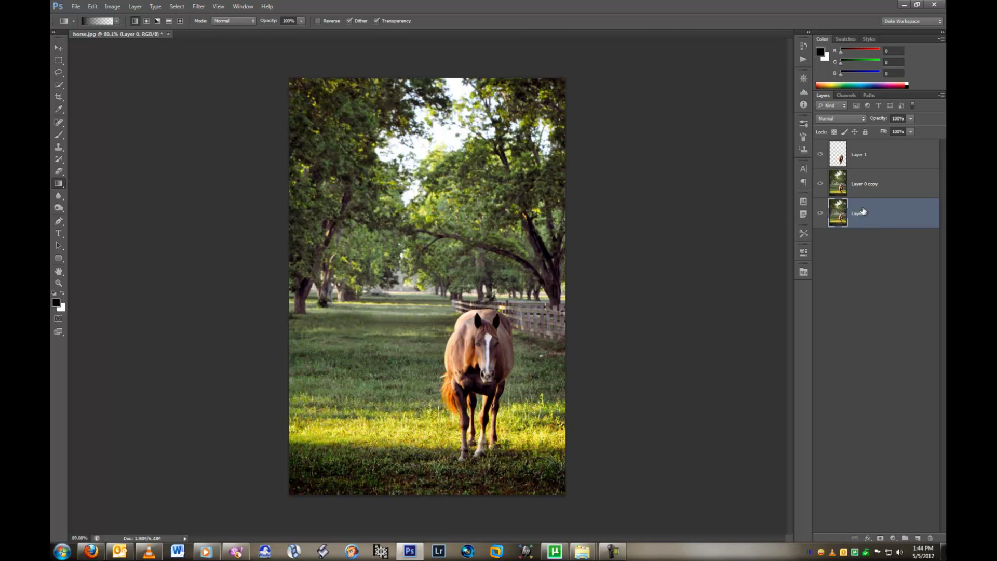
click(865, 185)
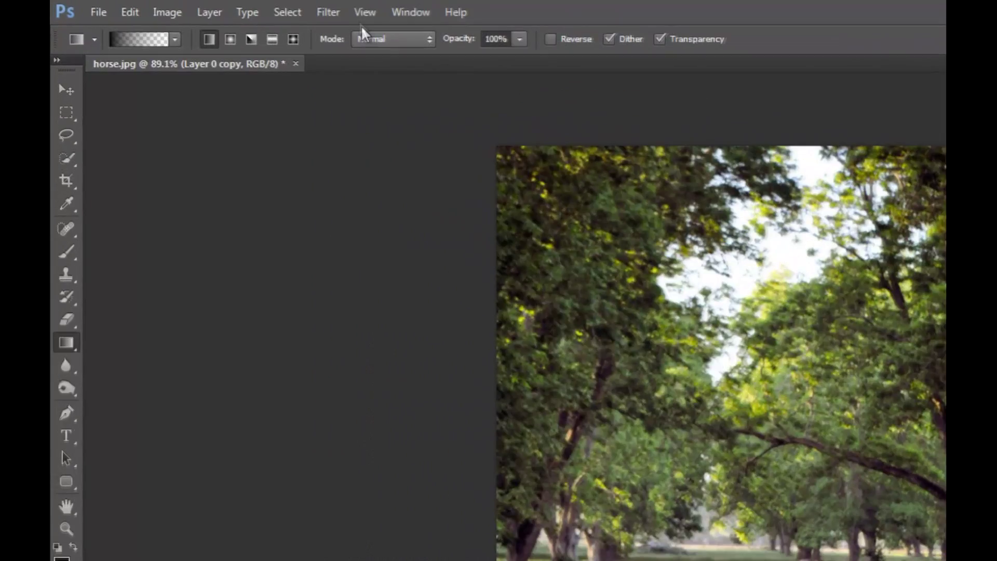
click(258, 10)
click(377, 114)
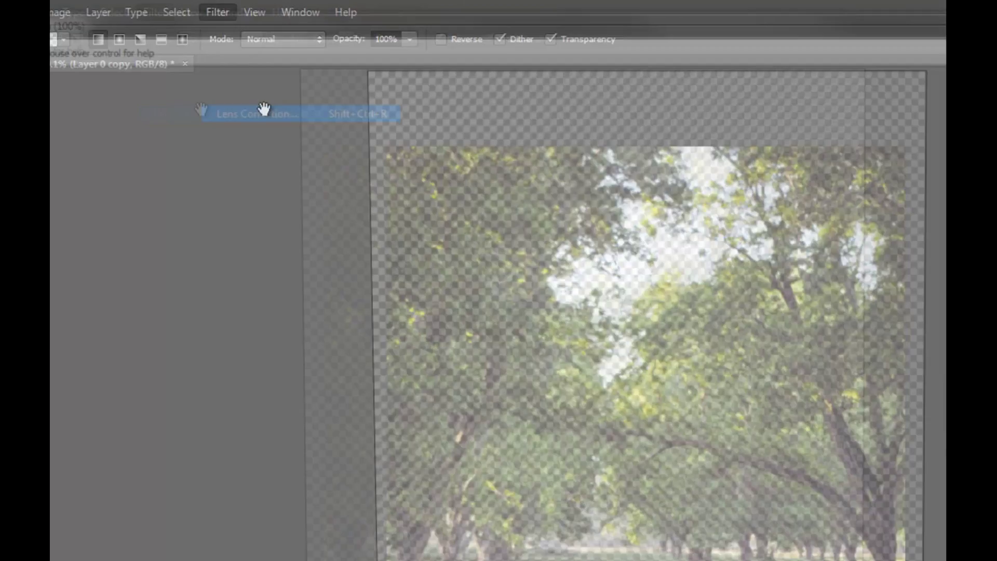
click(776, 106)
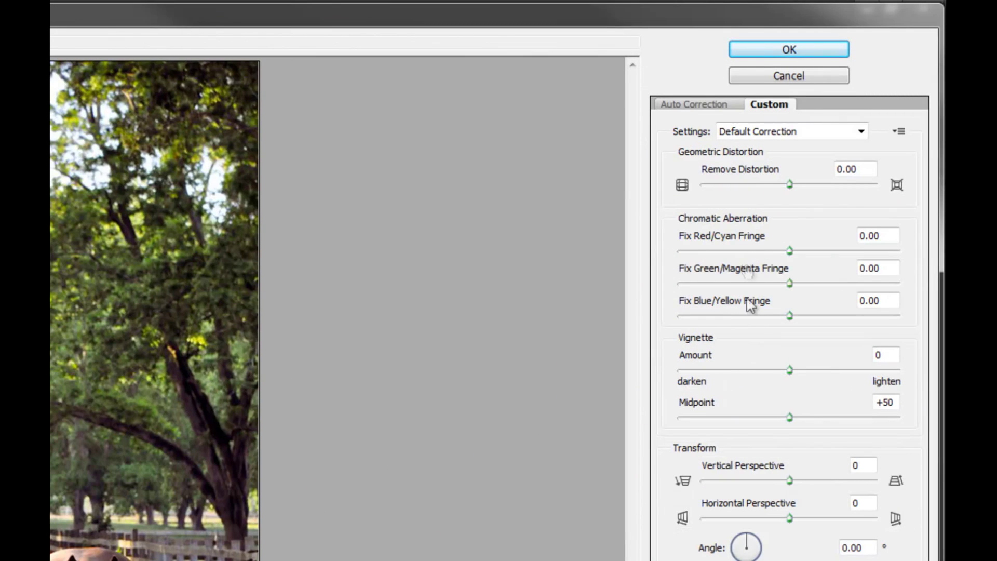
drag(789, 369, 644, 371)
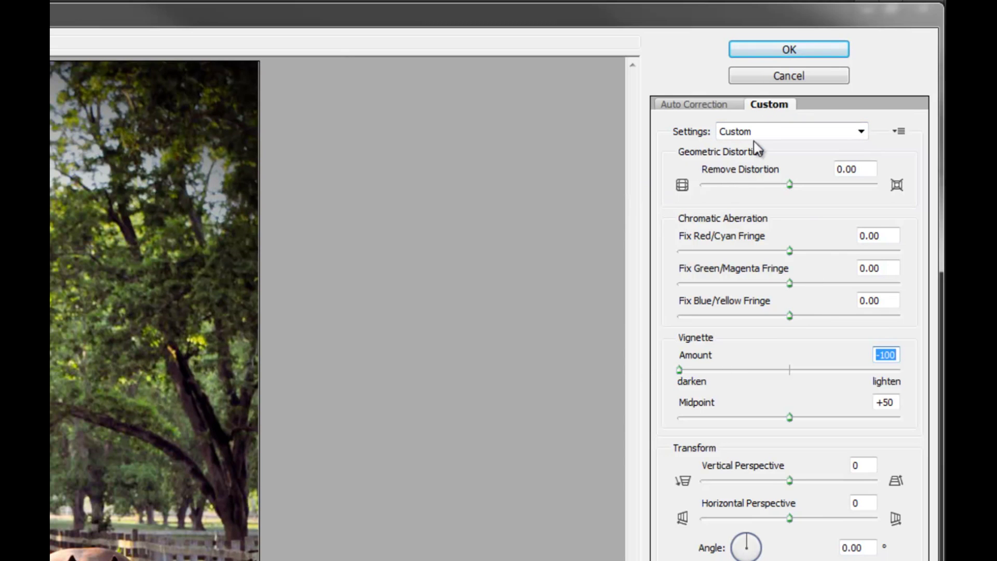
click(777, 50)
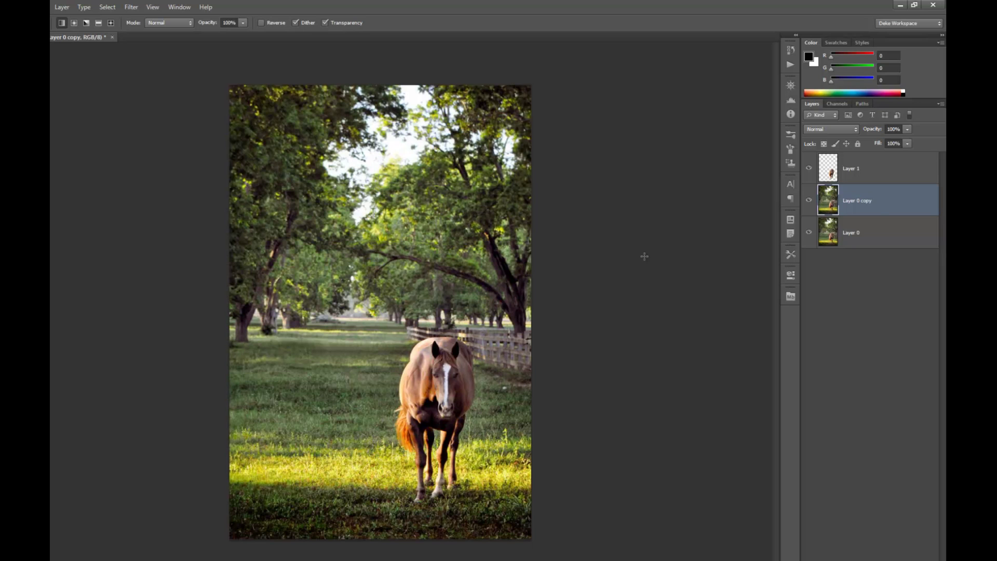
- Apply a Gaussian Blur with a 5.0 pixel radius to Layer 0
click(857, 237)
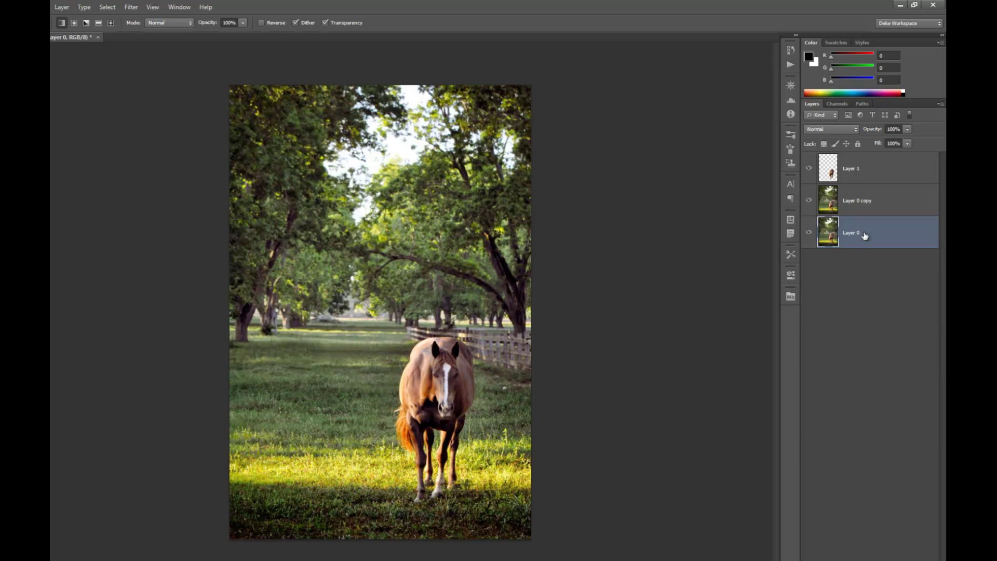
click(131, 7)
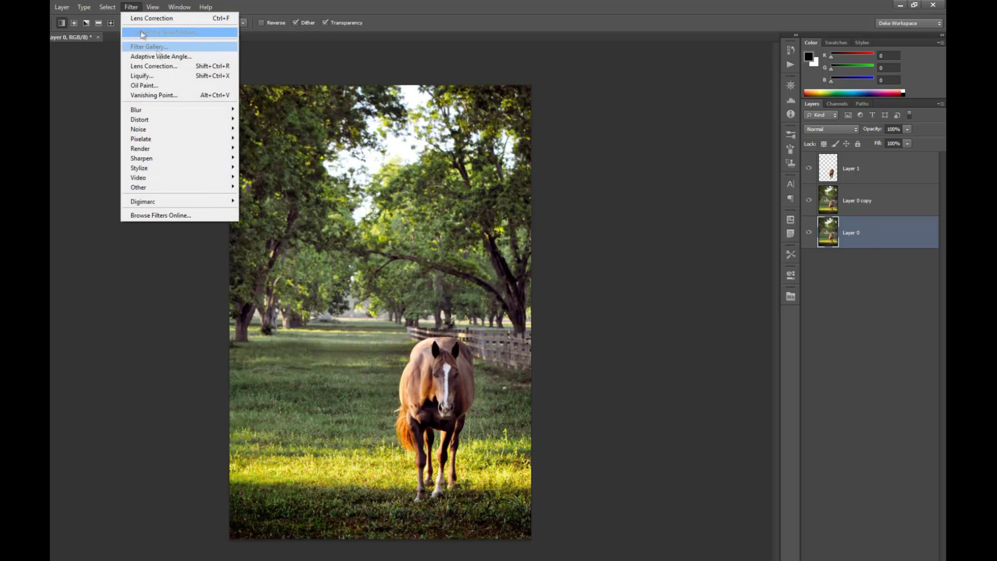
mouse_move(173, 109)
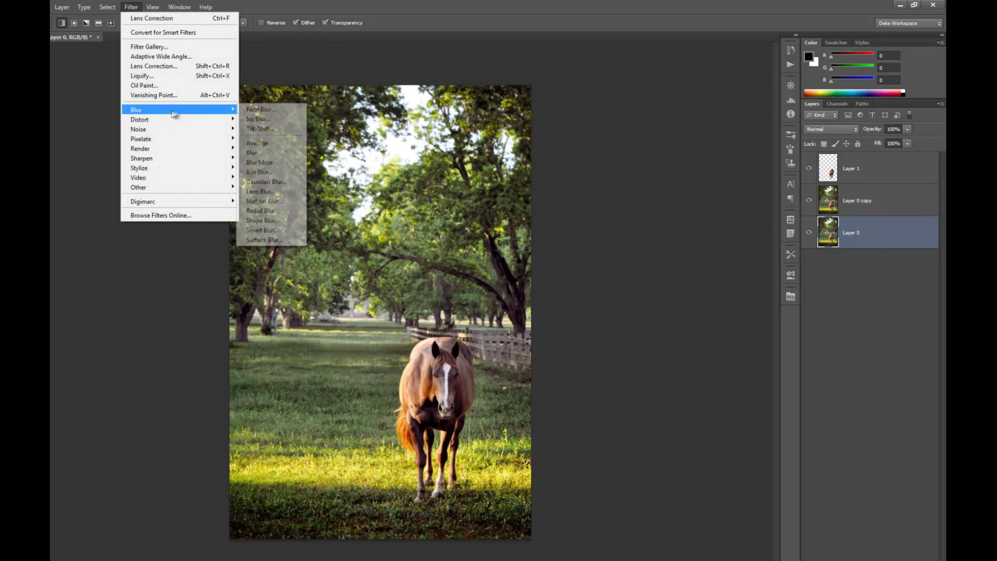
click(282, 183)
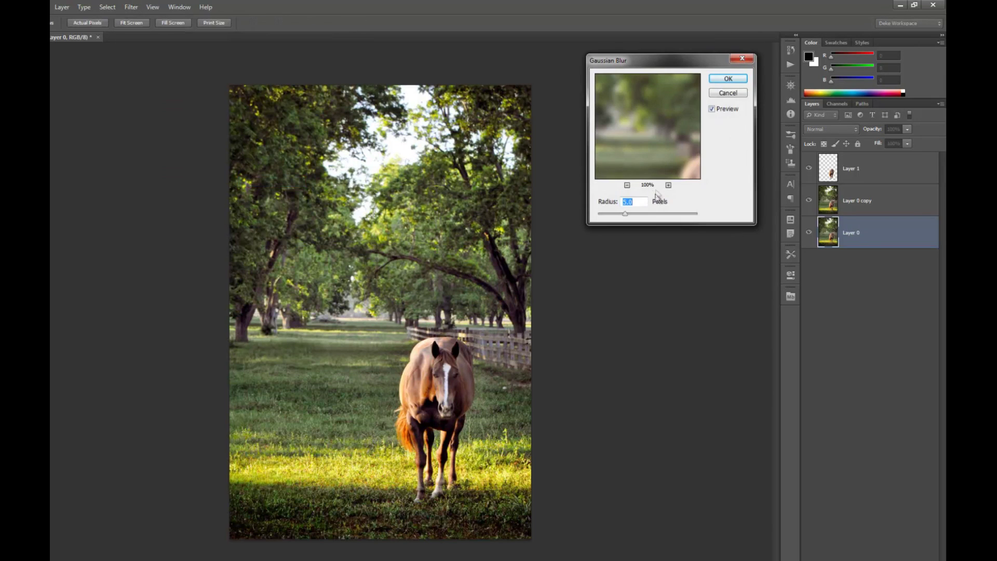
click(728, 79)
key(g)
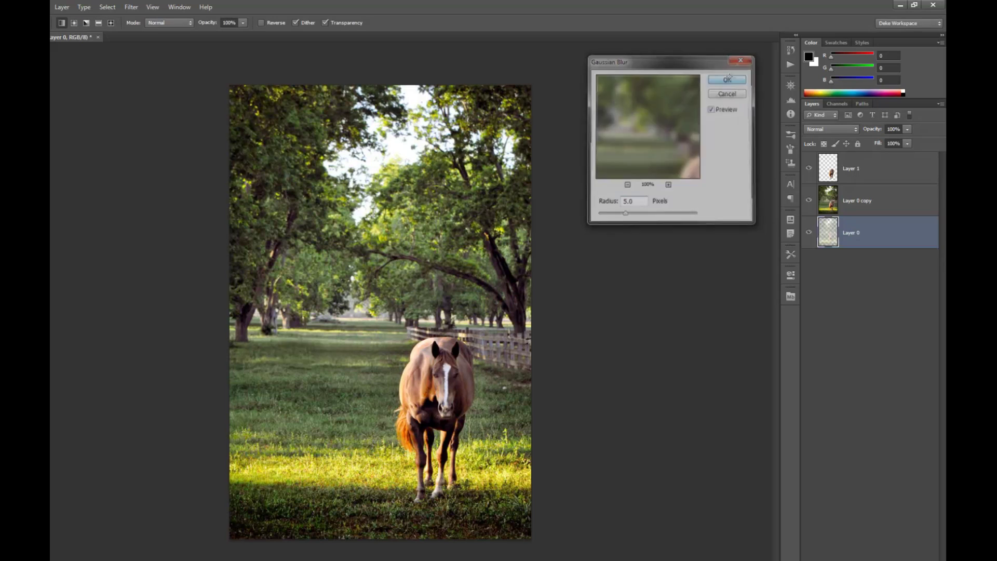
- Add a layer mask to Layer 0 copy and invert it to solid black
click(861, 201)
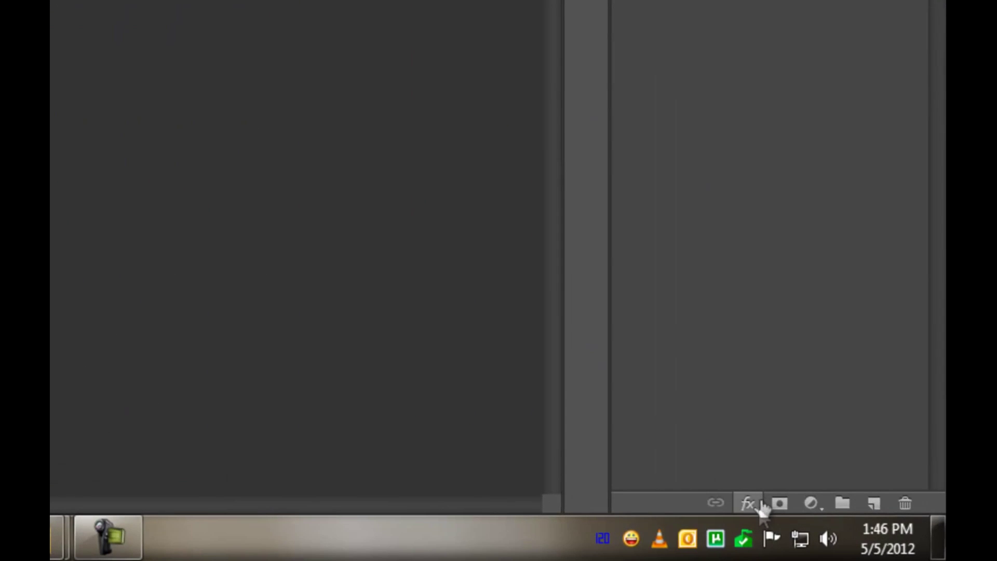
click(784, 505)
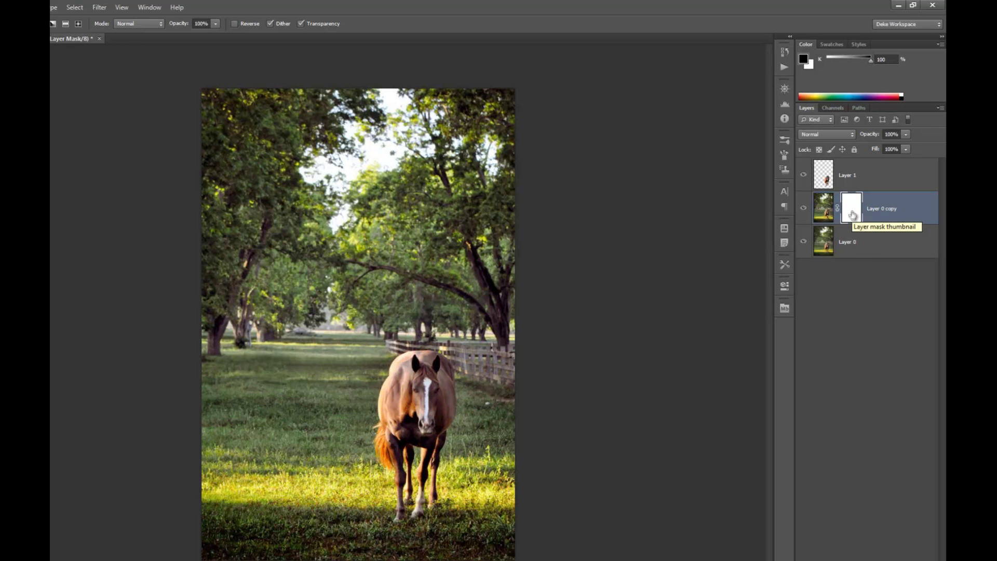
mouse_move(913, 215)
mouse_down()
mouse_move(913, 256)
mouse_move(917, 209)
mouse_up()
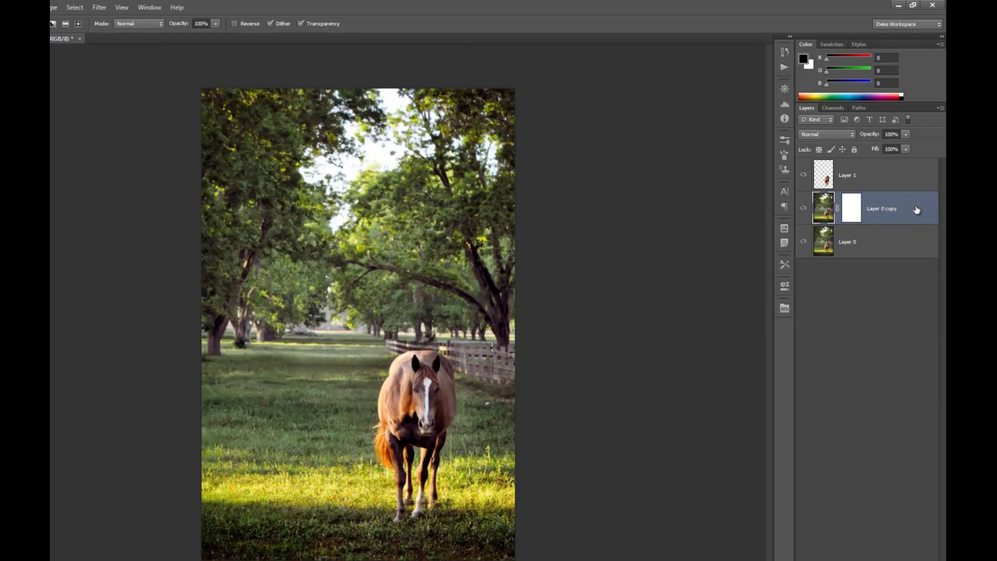
click(856, 210)
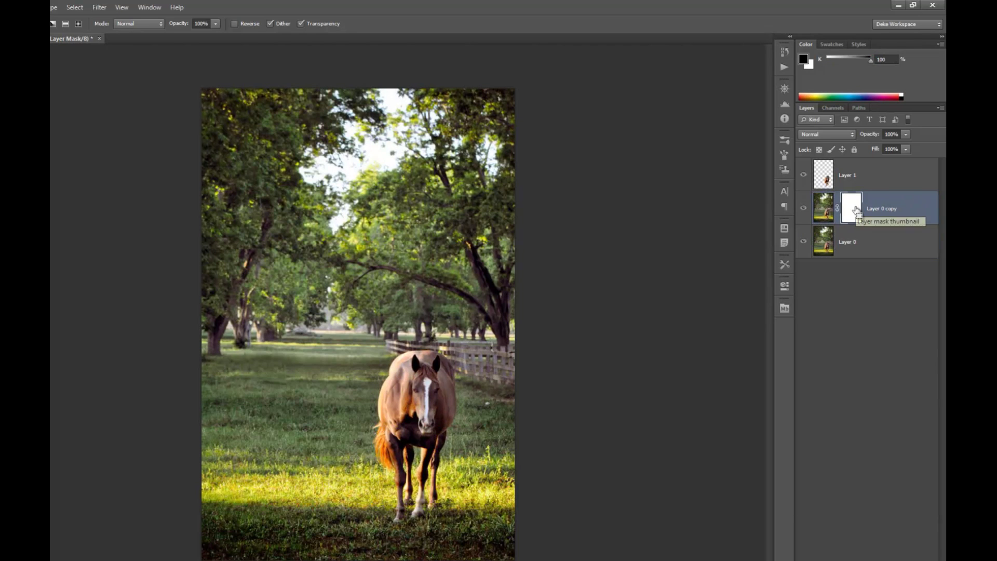
key(ctrl+i)
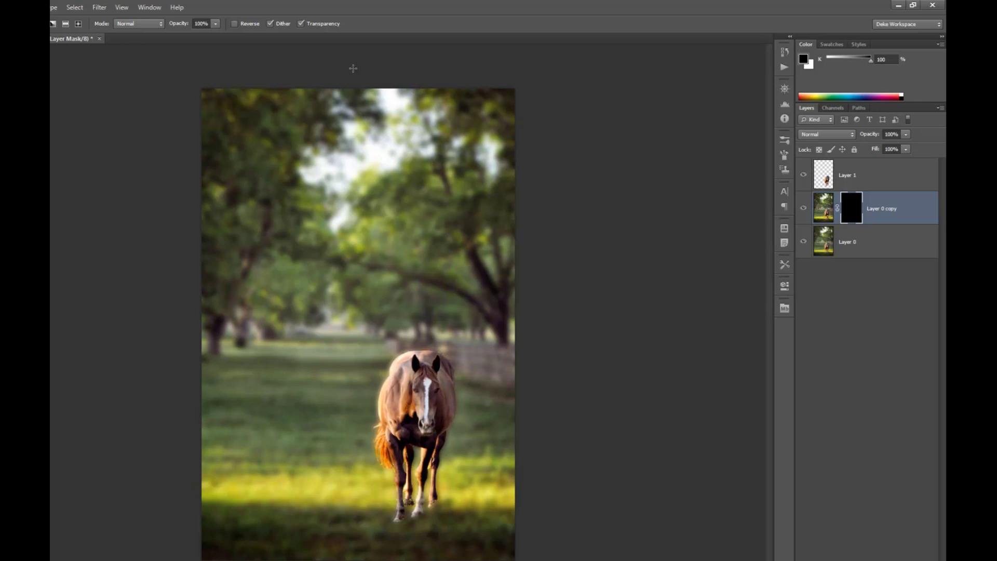
- Set the foreground to white and draw a linear gradient on the Layer 0 copy mask from above the photo down to its middle
key(ctrl+minus)
key(ctrl+minus)
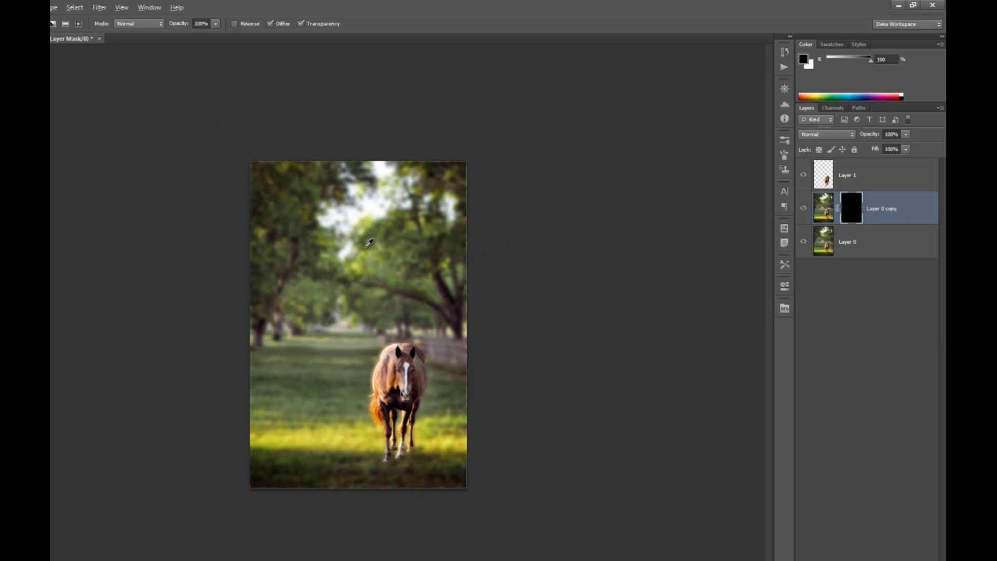
key(ctrl+minus)
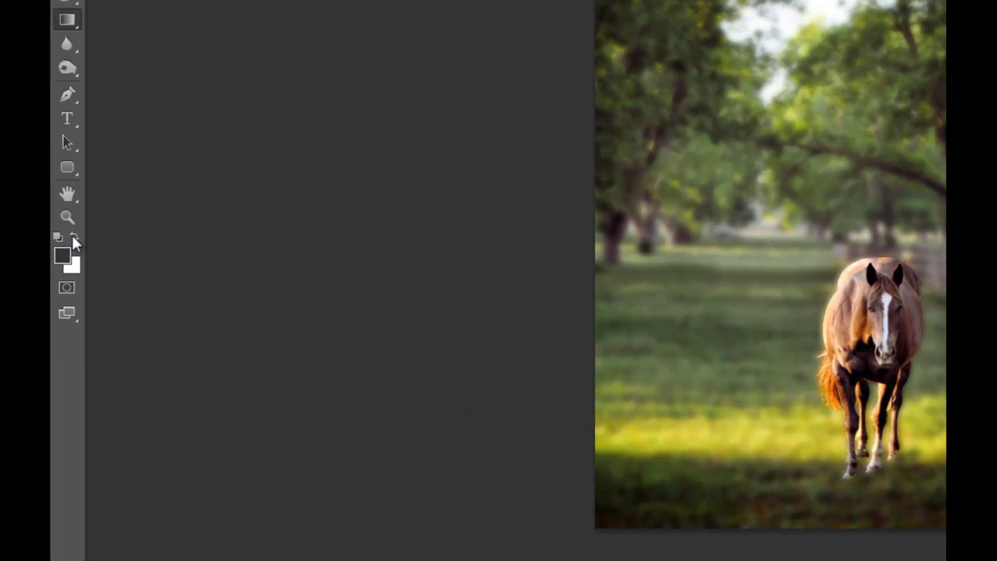
click(75, 235)
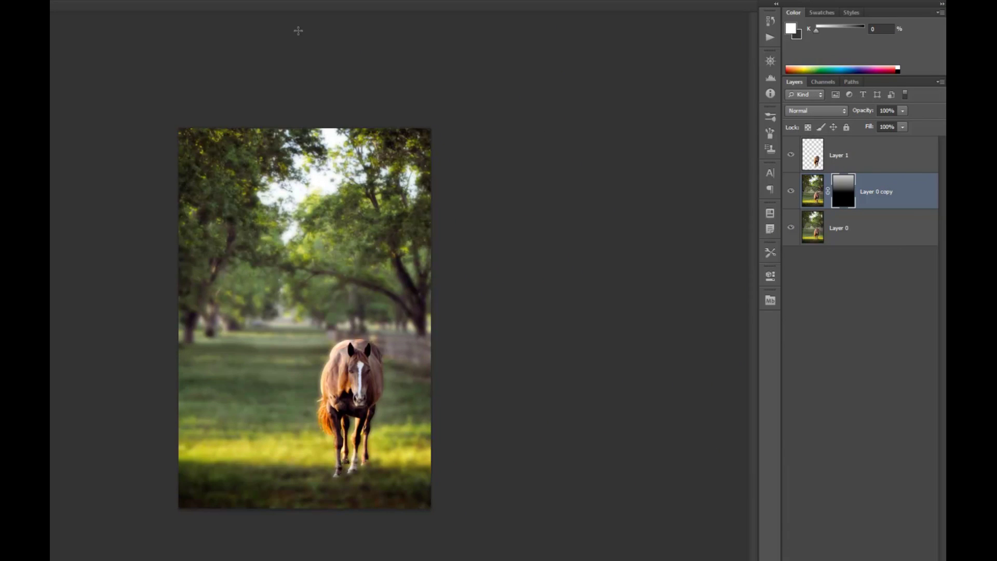
key(ctrl+minus)
drag(304, 94, 302, 329)
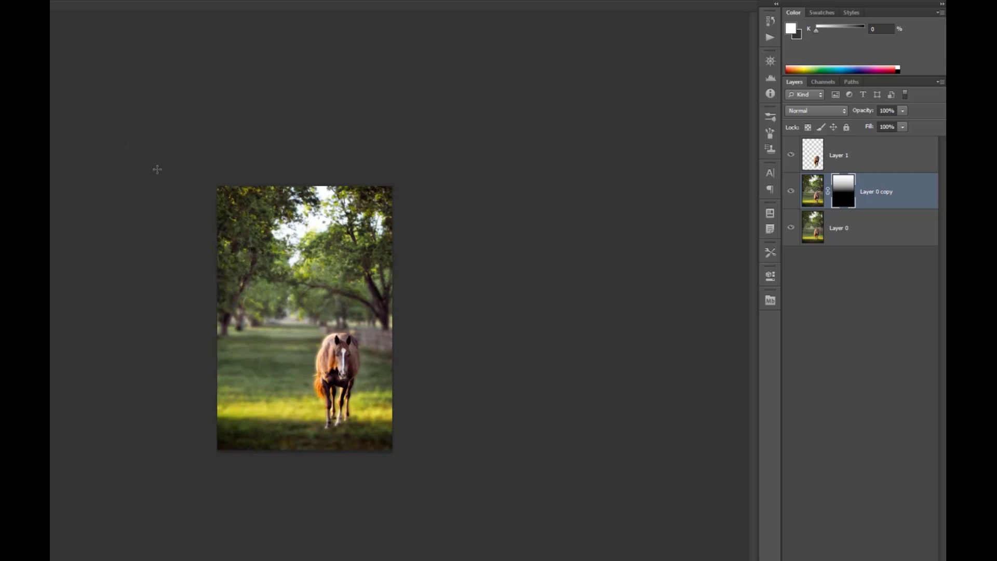
- Try the foreground-to-background gradient across the Layer 0 copy mask, drawing horizontal gradients in both directions
click(133, 26)
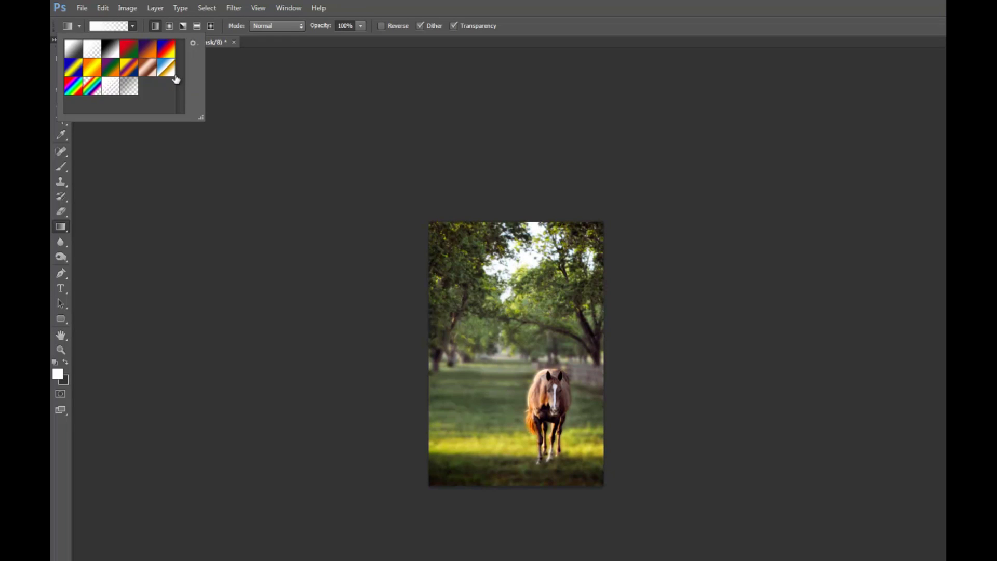
click(72, 51)
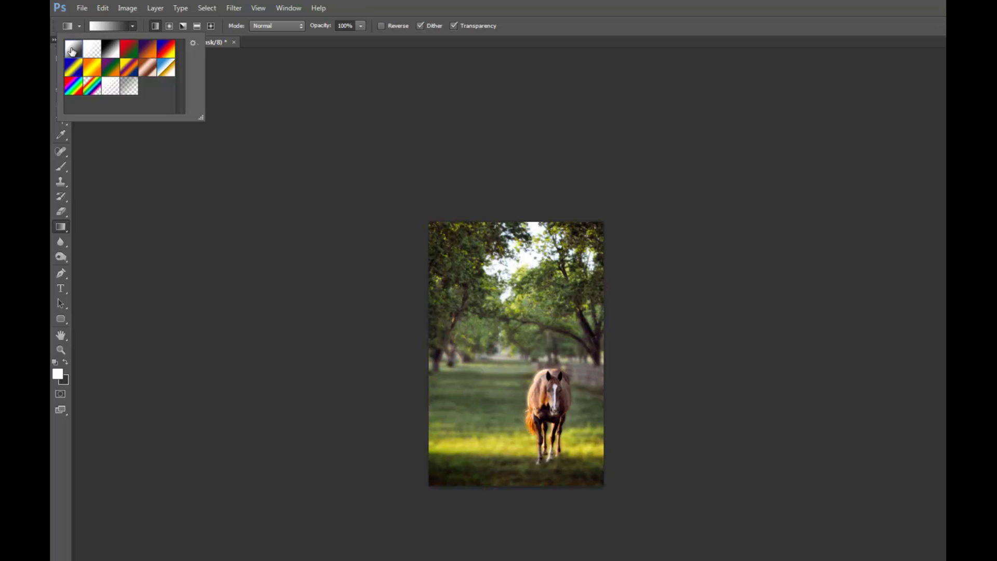
click(453, 364)
scroll(452, 364, up, 5)
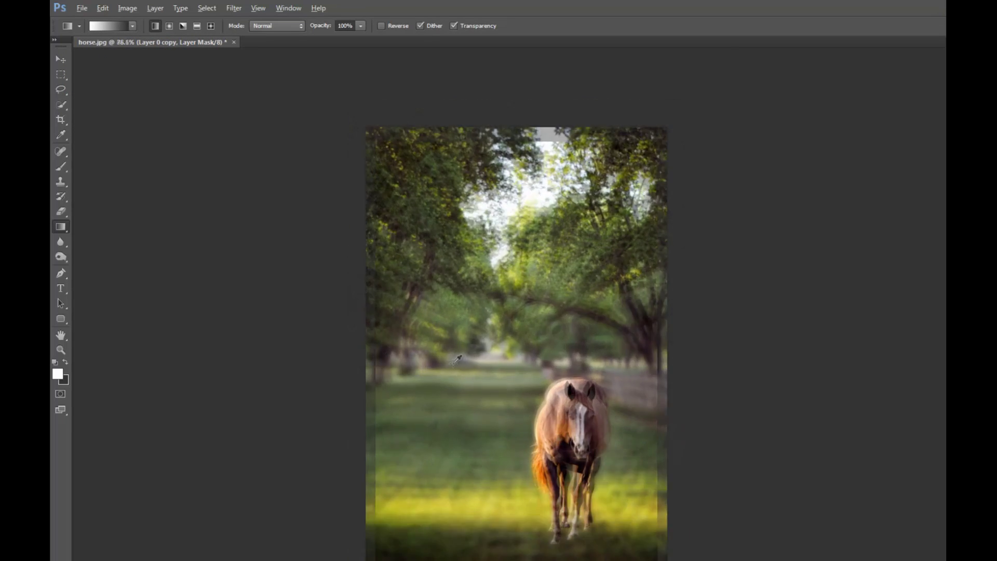
scroll(452, 383, up, 4)
drag(290, 408, 553, 409)
drag(703, 385, 518, 387)
drag(388, 387, 494, 387)
drag(702, 385, 383, 392)
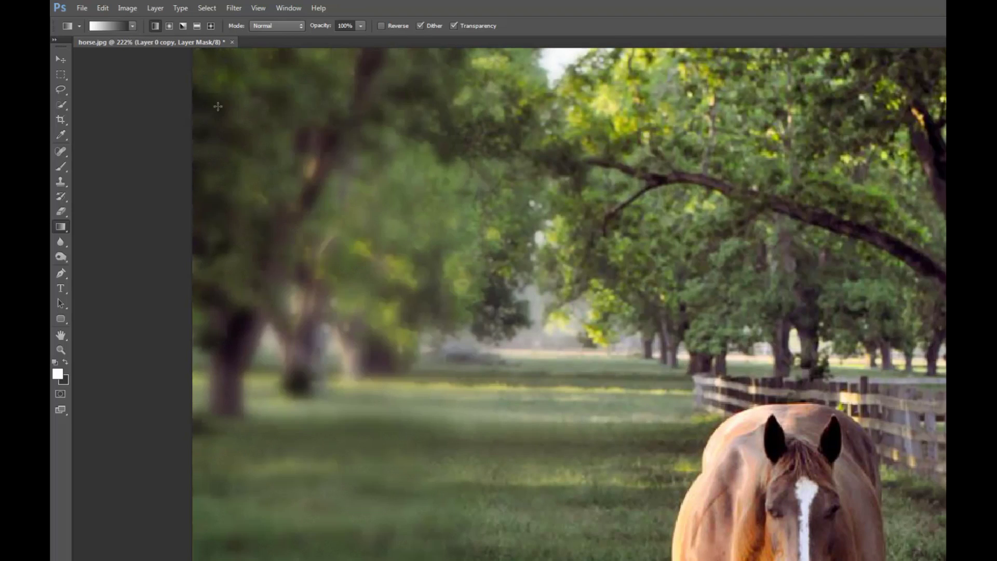
- Choose the foreground-to-transparent gradient and try drawing it inward from both sides of the photo on the mask
click(132, 26)
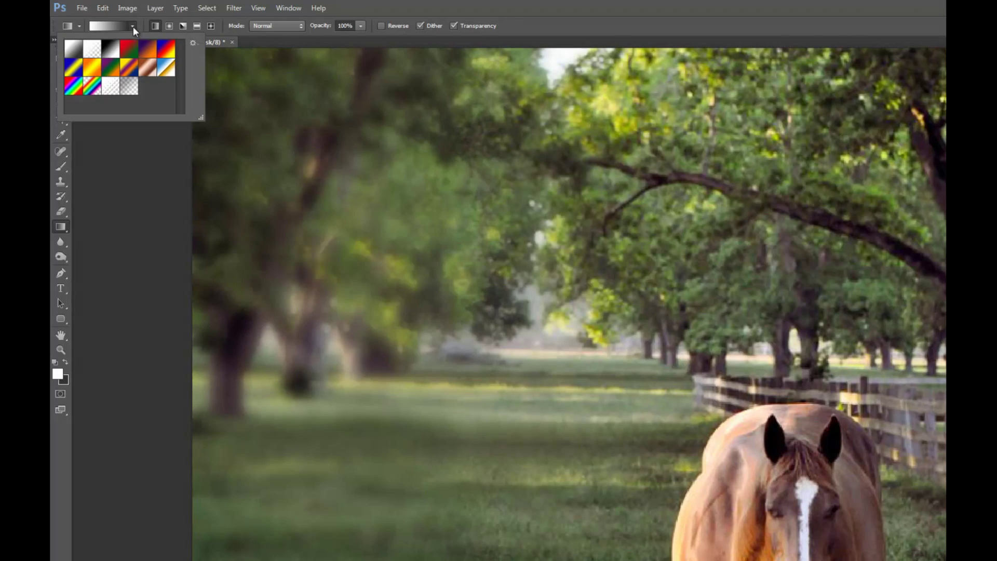
click(92, 48)
drag(341, 411, 482, 408)
drag(810, 407, 738, 400)
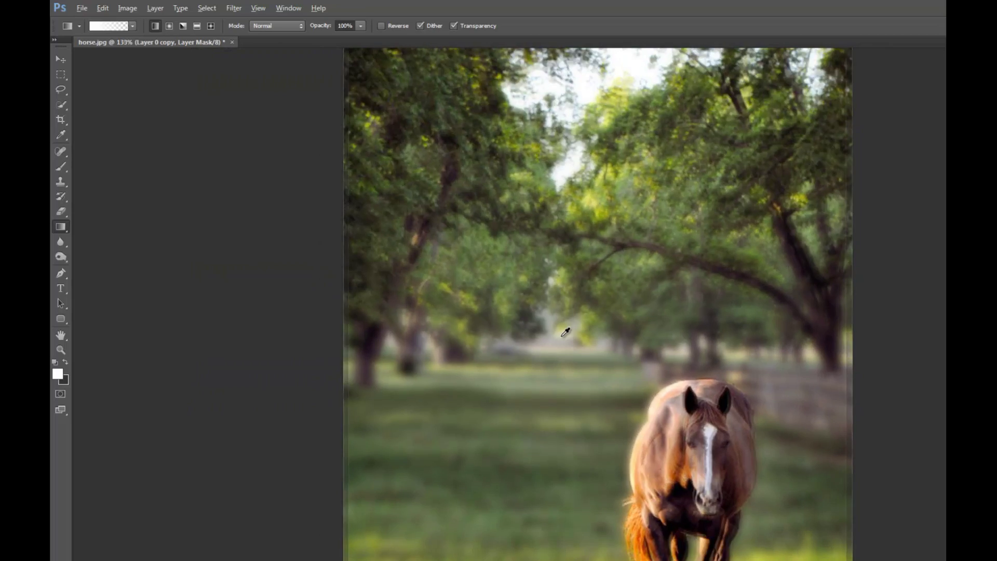
- Switch to full-screen view and draw white-to-transparent gradients on the mask from the photo's bottom edge upward to restore the foreground grass
key(f)
key(f)
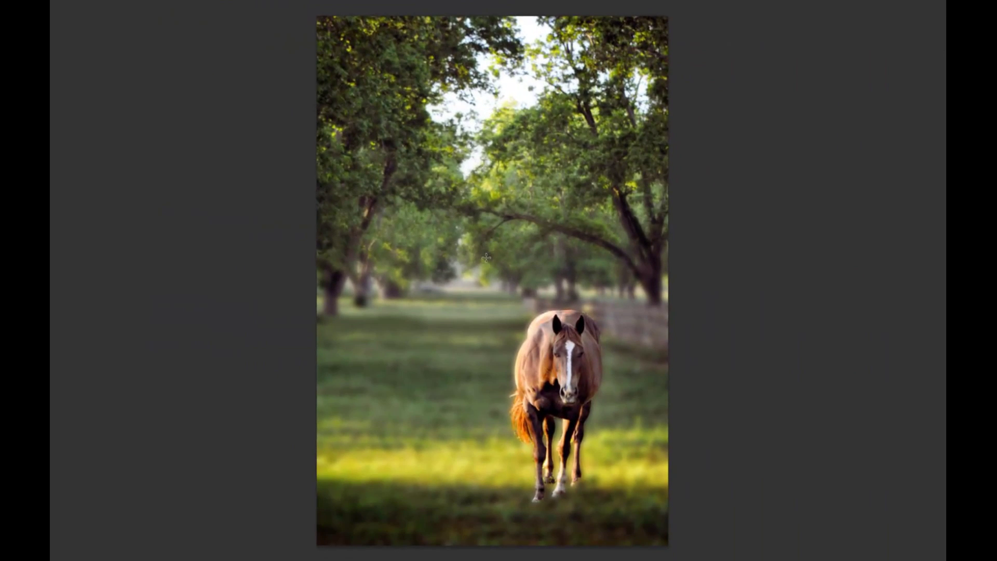
key(ctrl+minus)
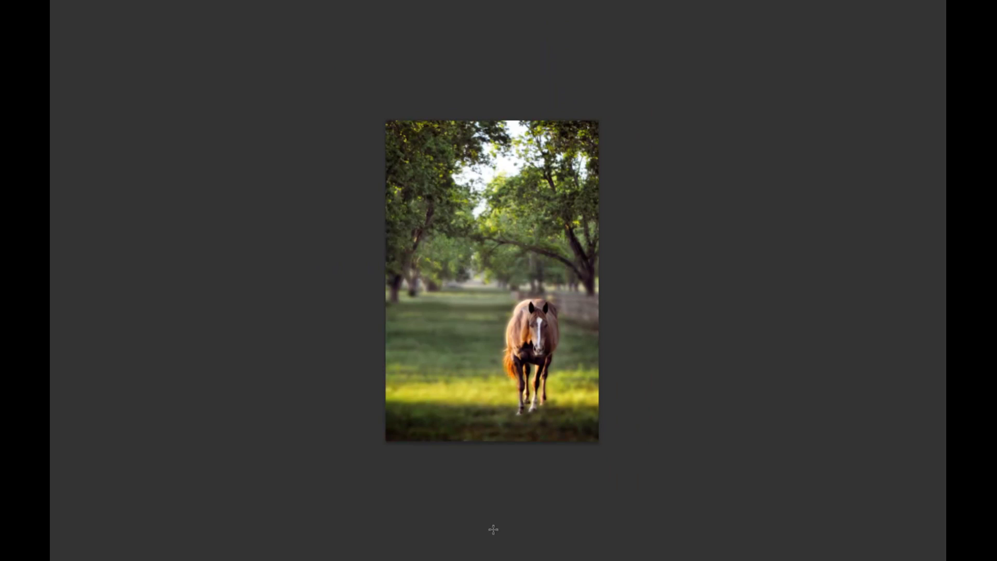
drag(493, 529, 466, 296)
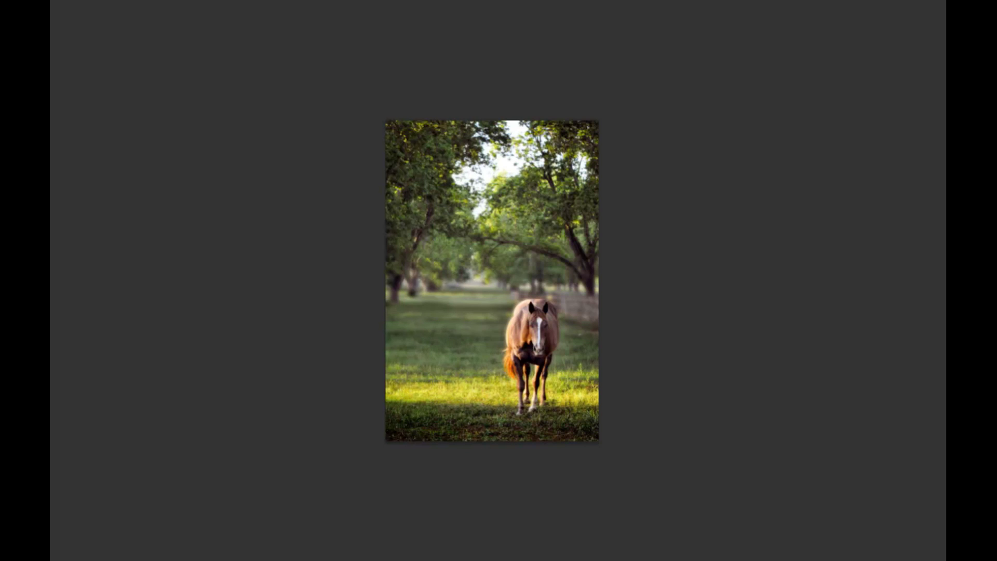
drag(481, 560, 464, 503)
drag(480, 444, 477, 288)
key(ctrl+plus)
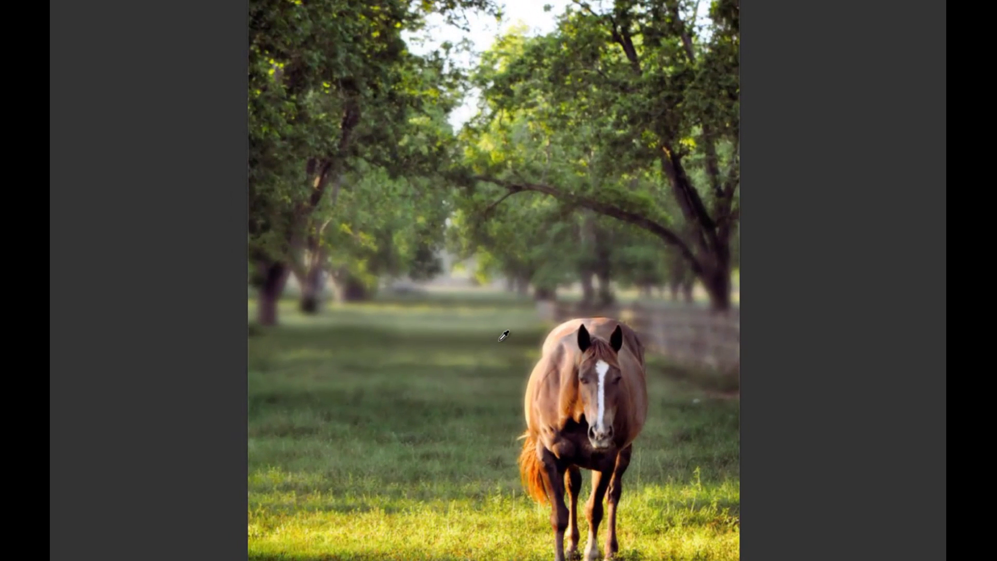
key(ctrl+minus)
drag(487, 554, 477, 300)
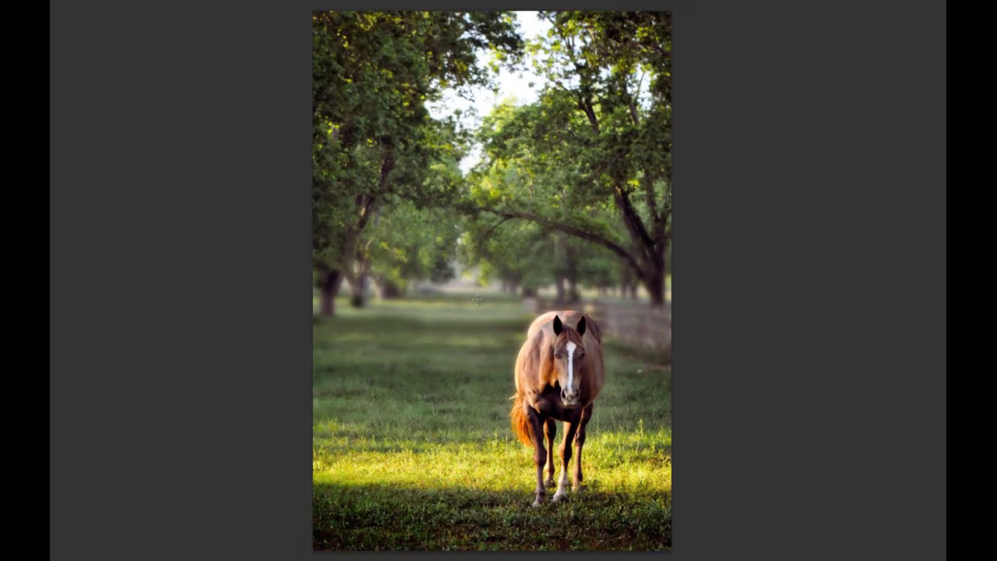
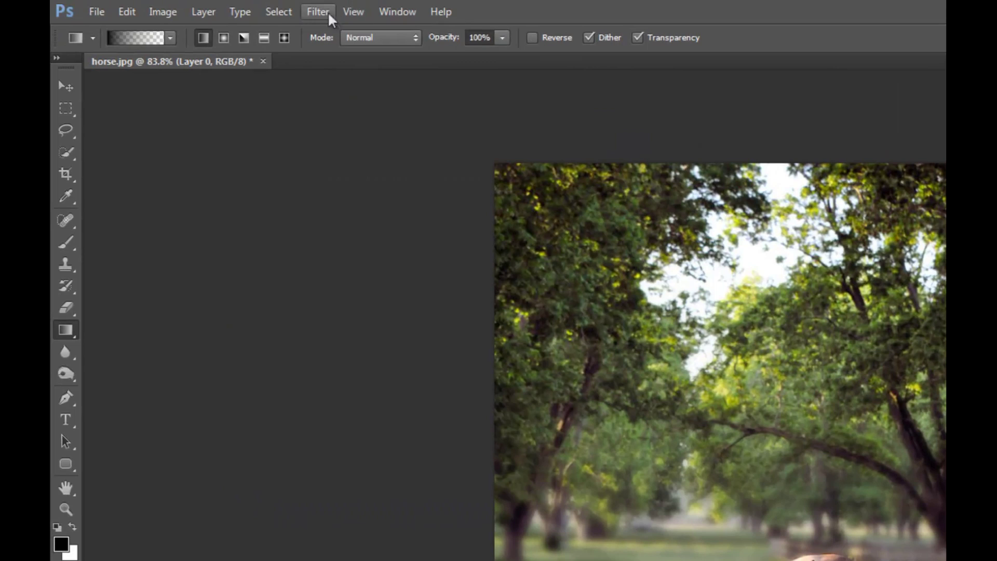
- Try a darkening custom vignette on Layer 0 with the Lens Correction filter
click(251, 2)
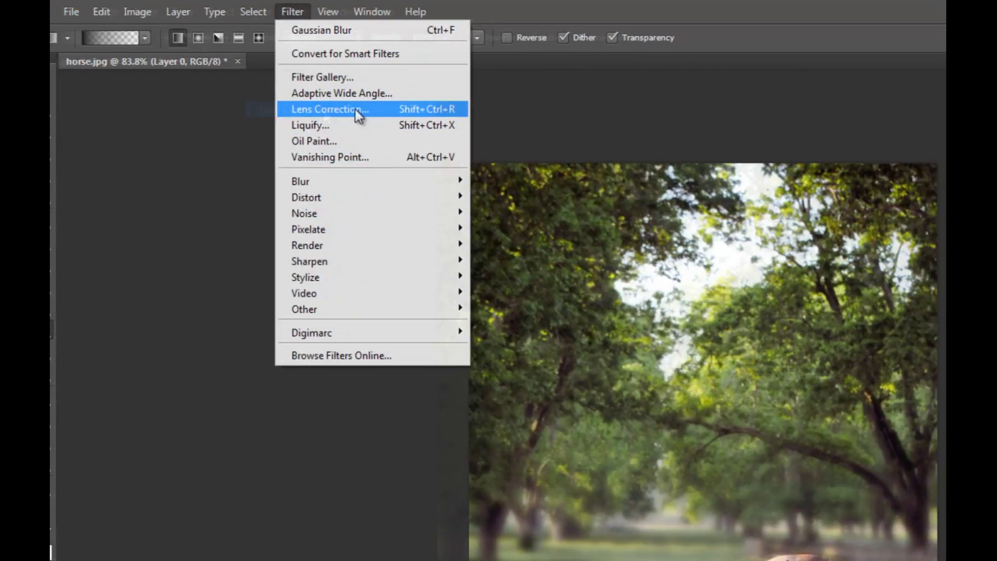
click(355, 110)
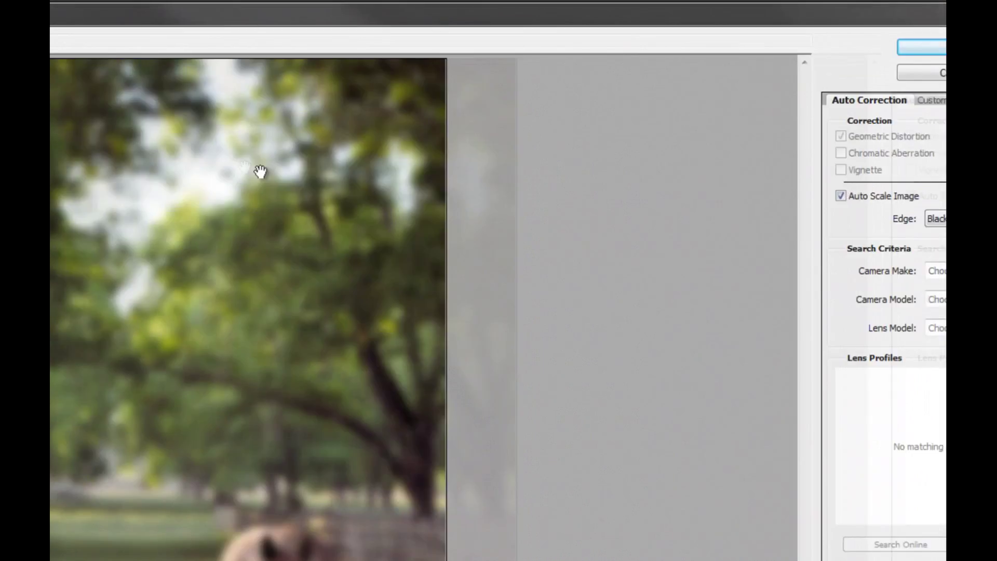
click(792, 102)
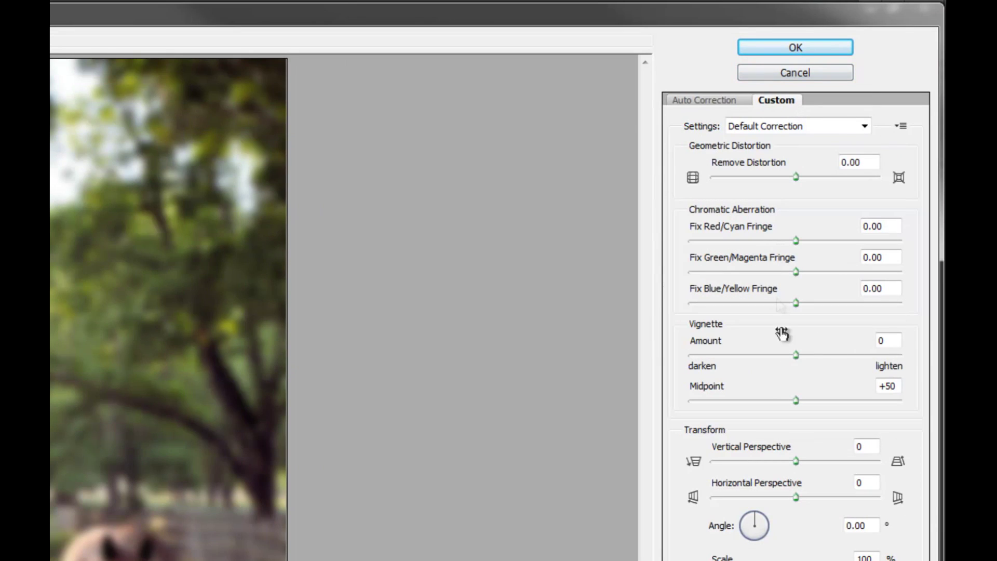
drag(796, 355, 755, 339)
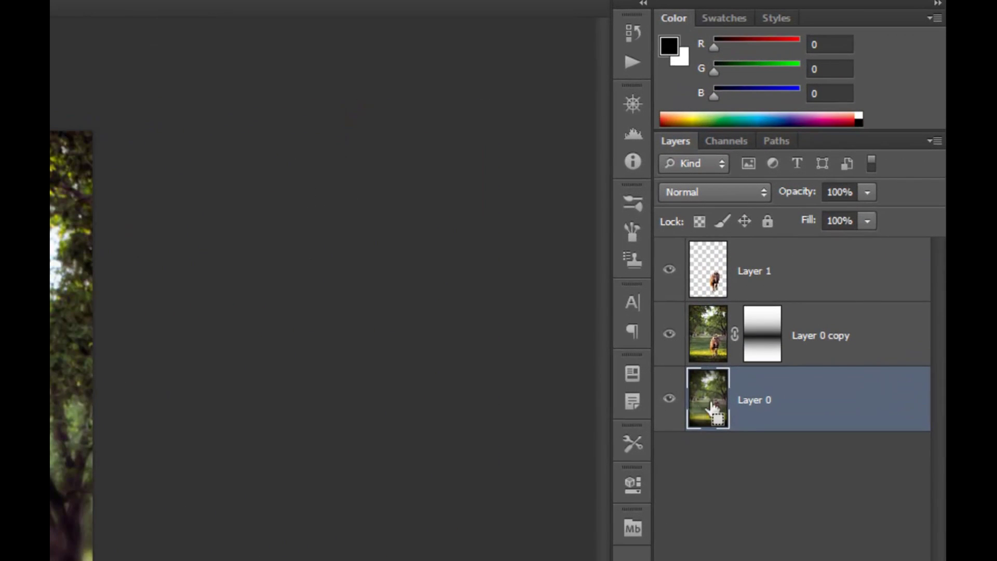
- Select Layer 0 together with Layer 0 copy and merge the two into one layer
drag(716, 399, 633, 444)
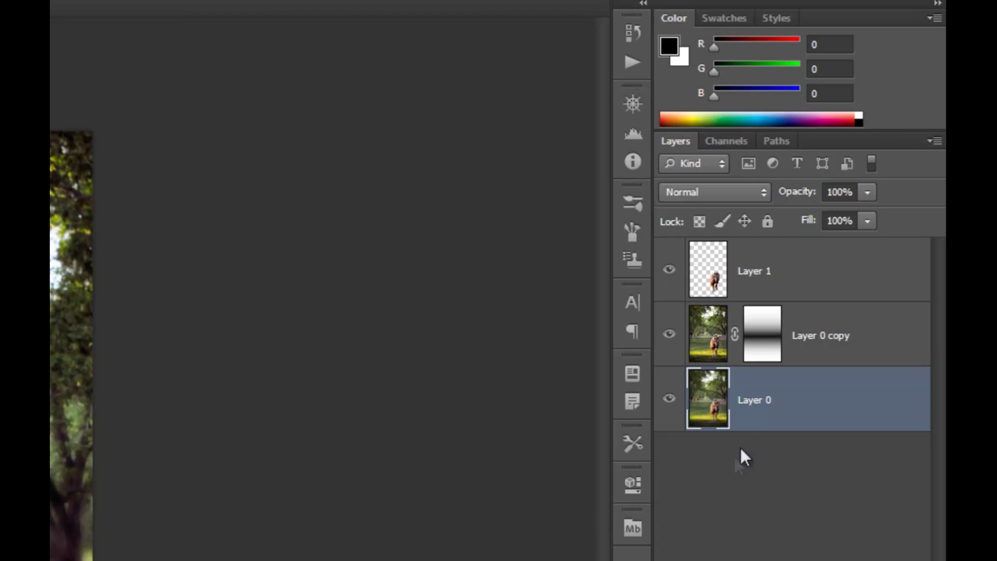
shift+click(867, 363)
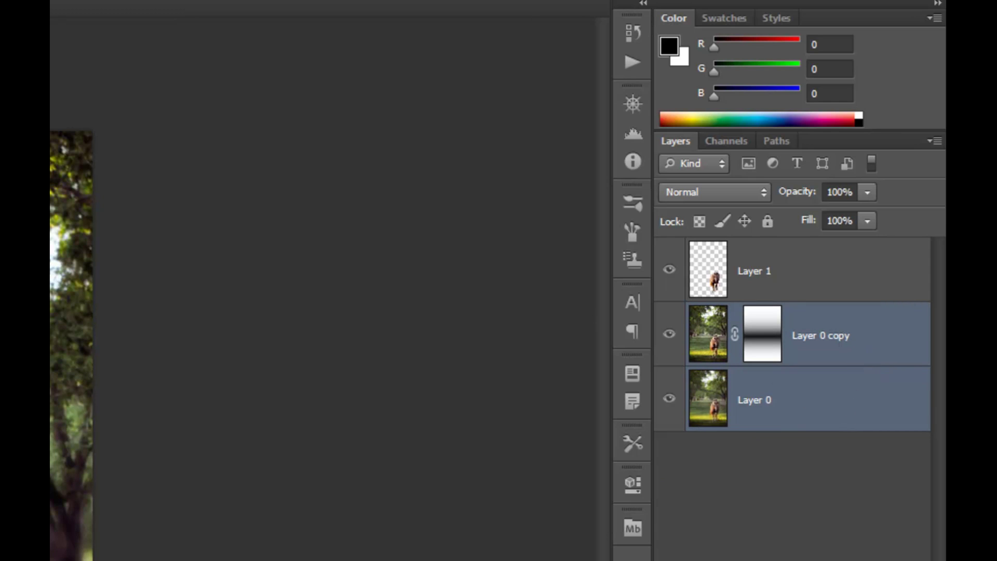
key(ctrl+e)
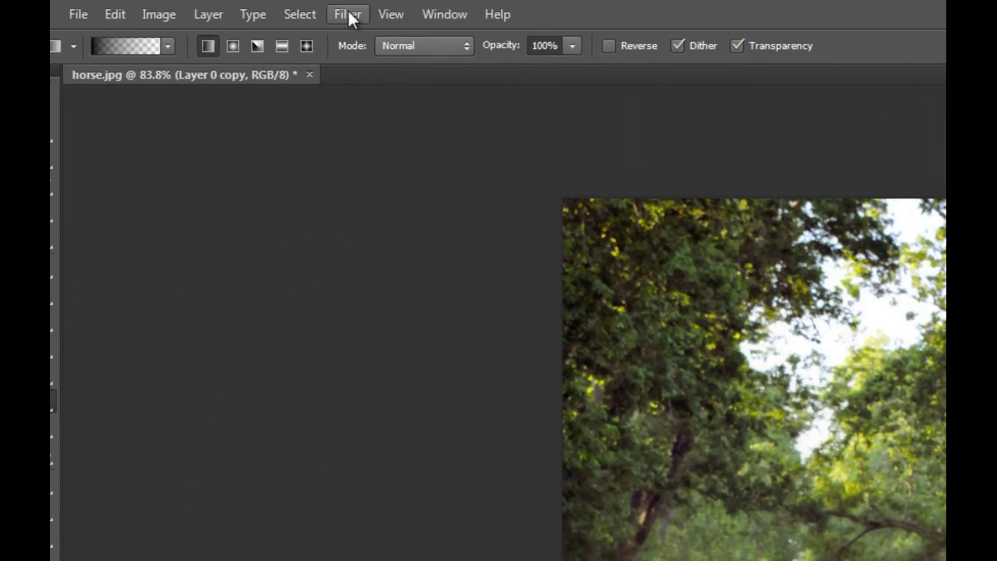
- Apply Lens Correction to the merged layer with a custom vignette amount of -100
click(348, 11)
mouse_move(477, 260)
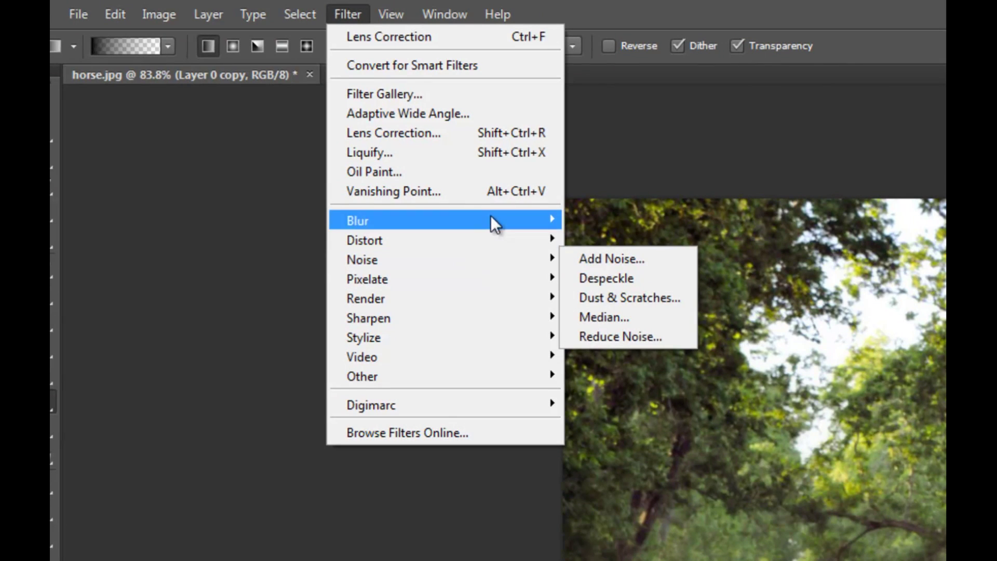
click(475, 131)
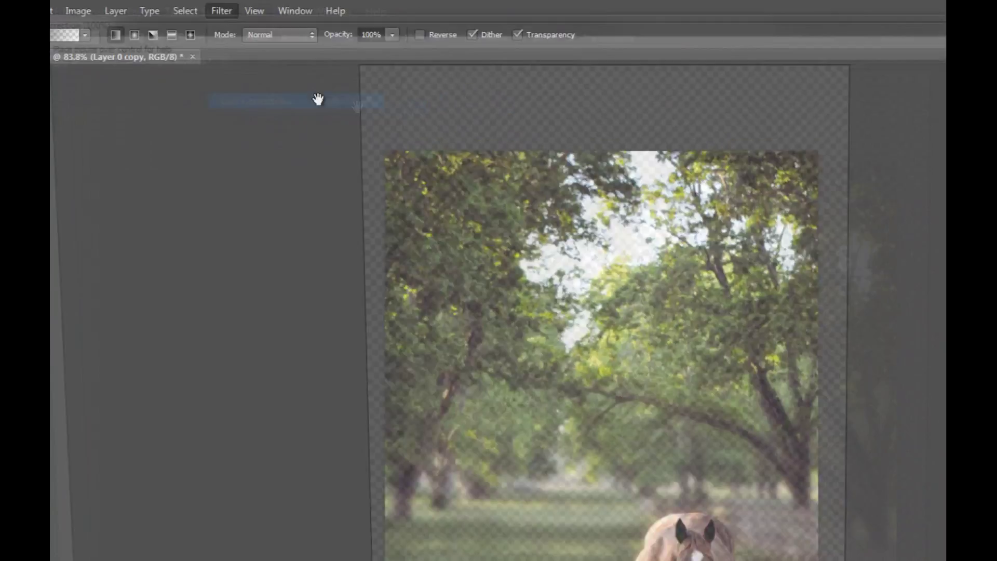
click(842, 63)
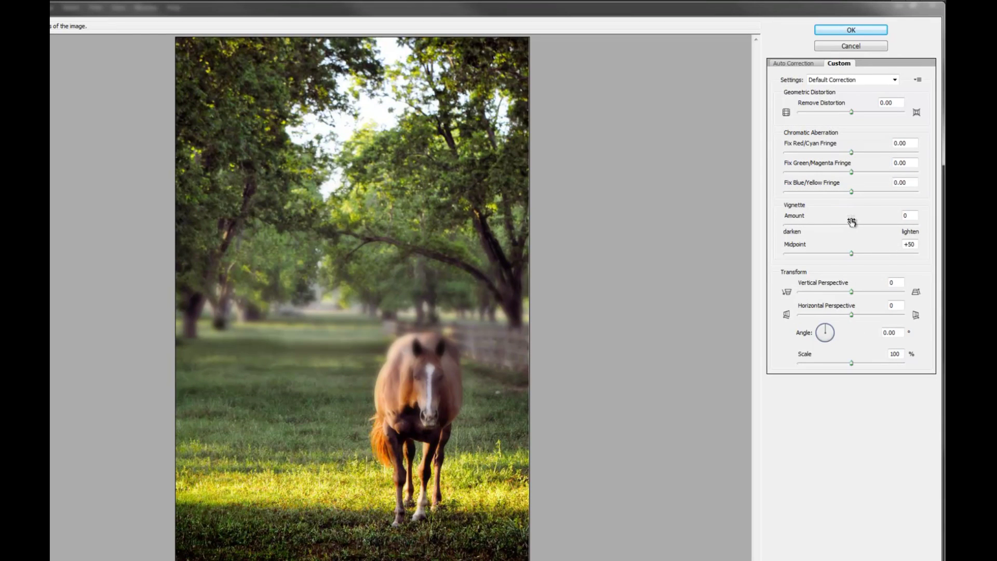
drag(850, 225, 757, 225)
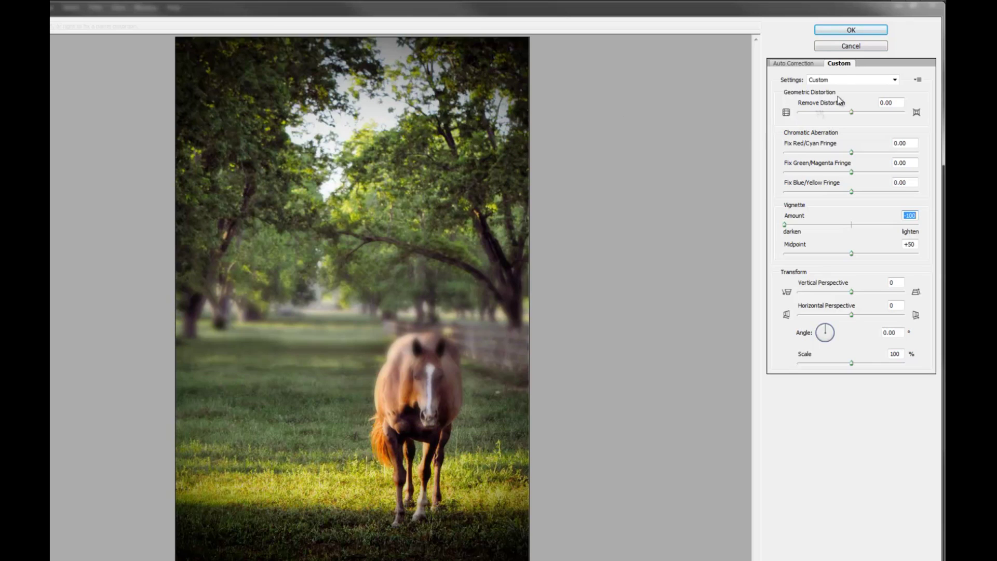
click(852, 31)
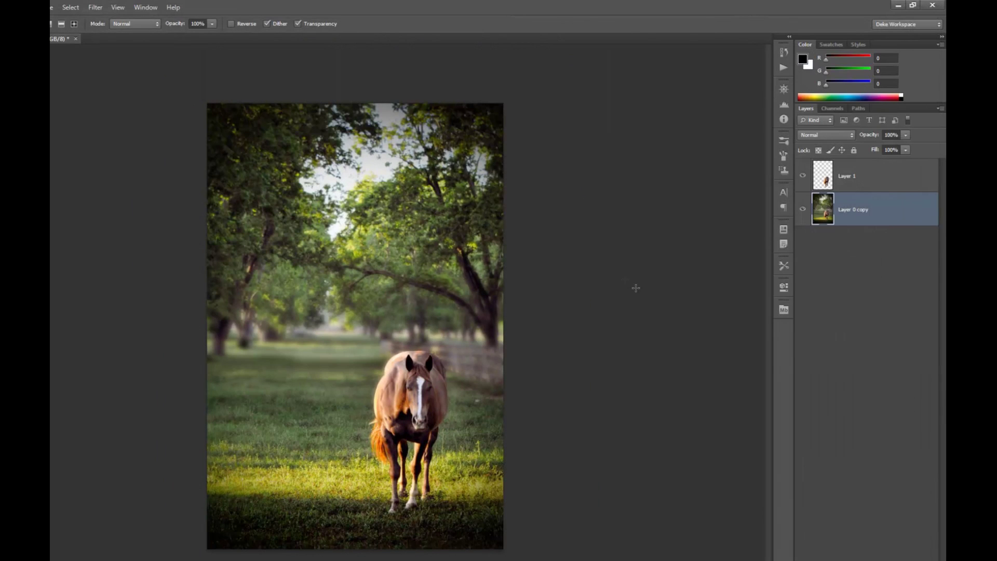
- Run Lens Correction on Layer 0 copy a second time, with the custom vignette amount at its darkest setting
click(95, 8)
click(125, 69)
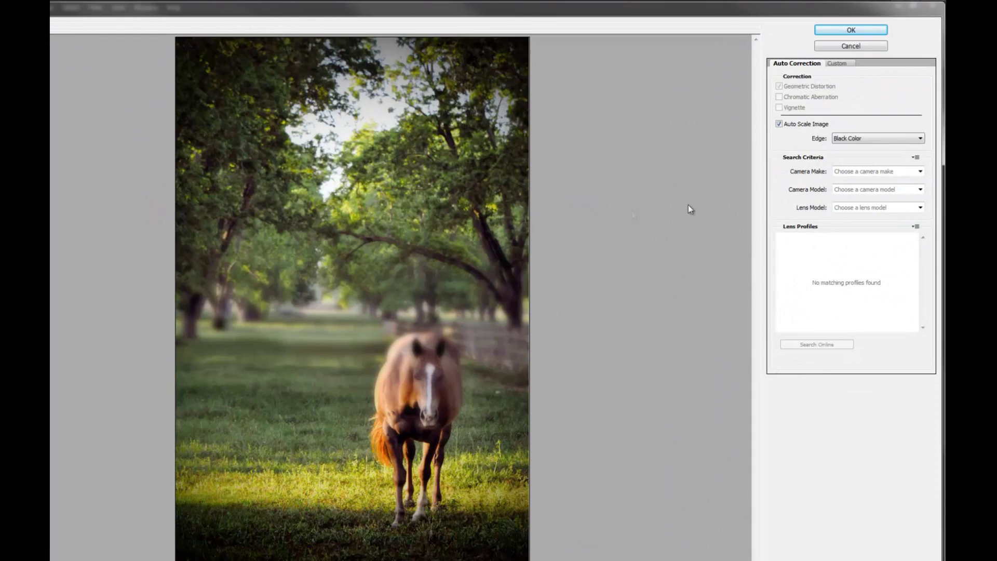
click(841, 63)
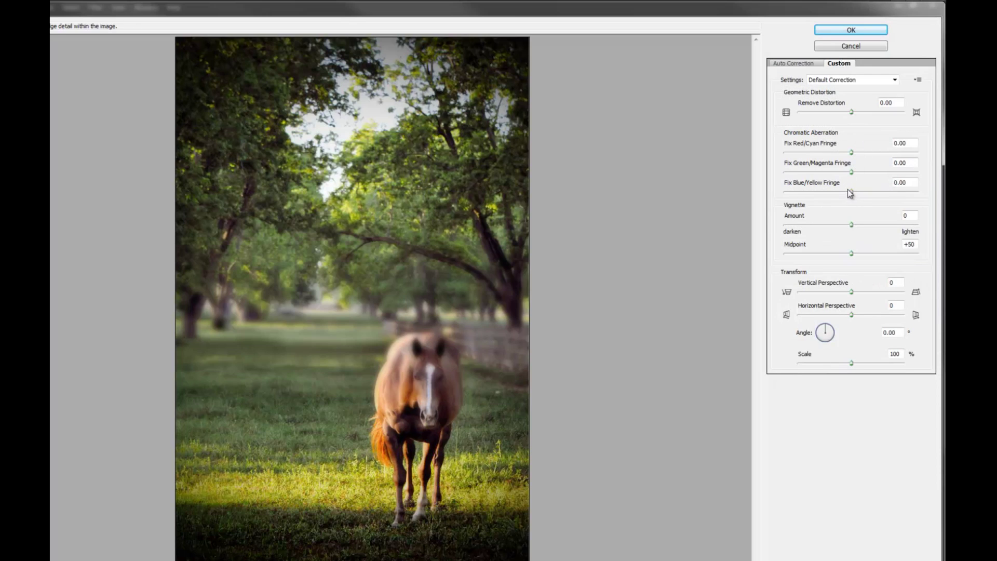
drag(851, 224, 746, 235)
click(850, 30)
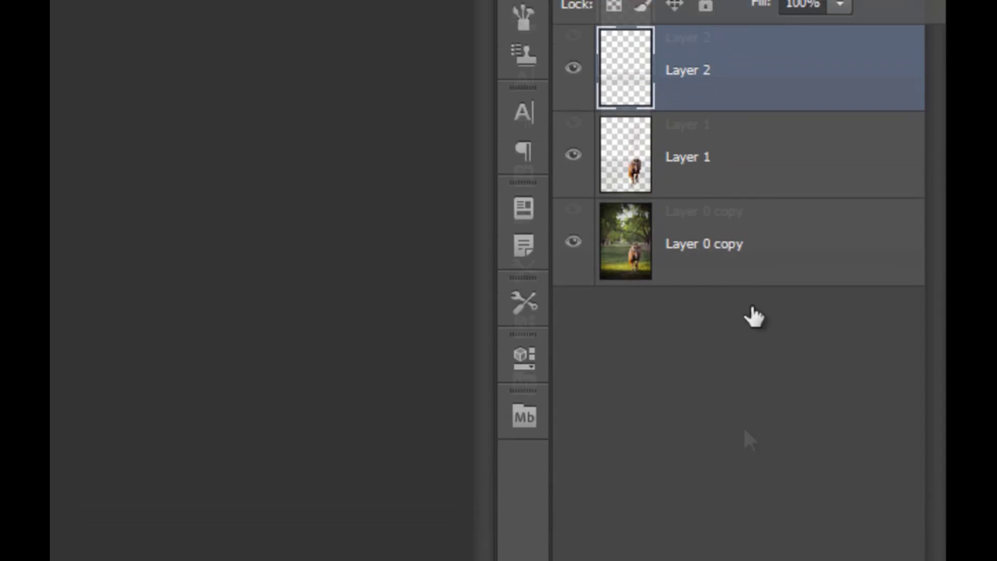
- Move the empty Layer 2 beneath Layer 0 copy and hide Layer 0 copy, keeping the horse cutout layer visible
drag(761, 133, 766, 344)
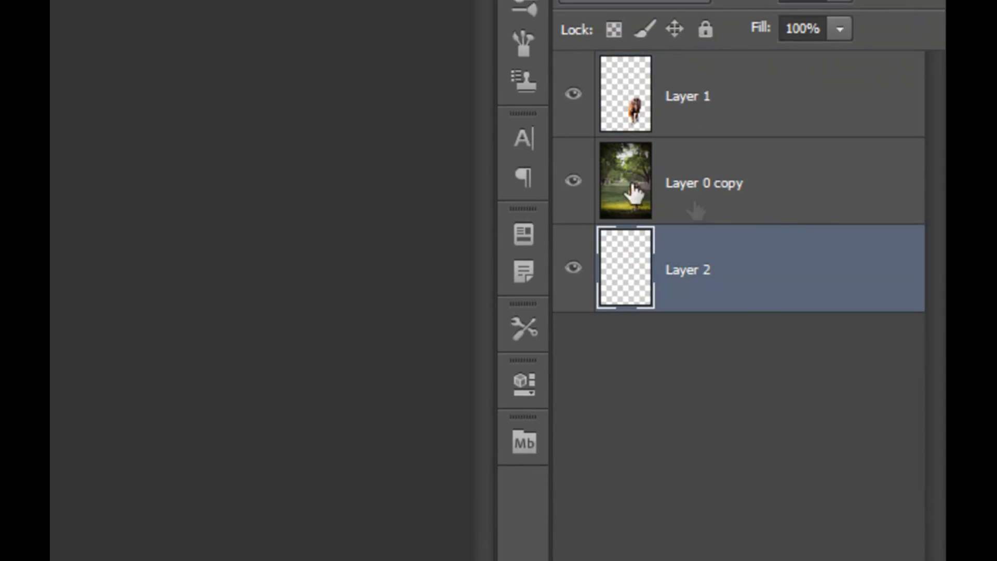
click(572, 182)
click(574, 96)
click(573, 95)
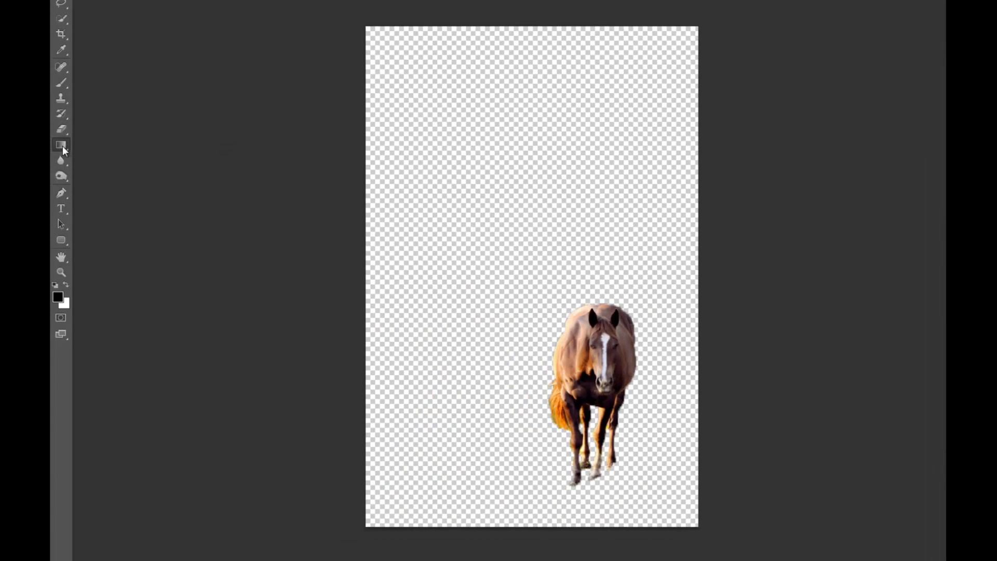
- Fill Layer 2 with black using the Paint Bucket, and show Layer 0 copy again
right_click(62, 146)
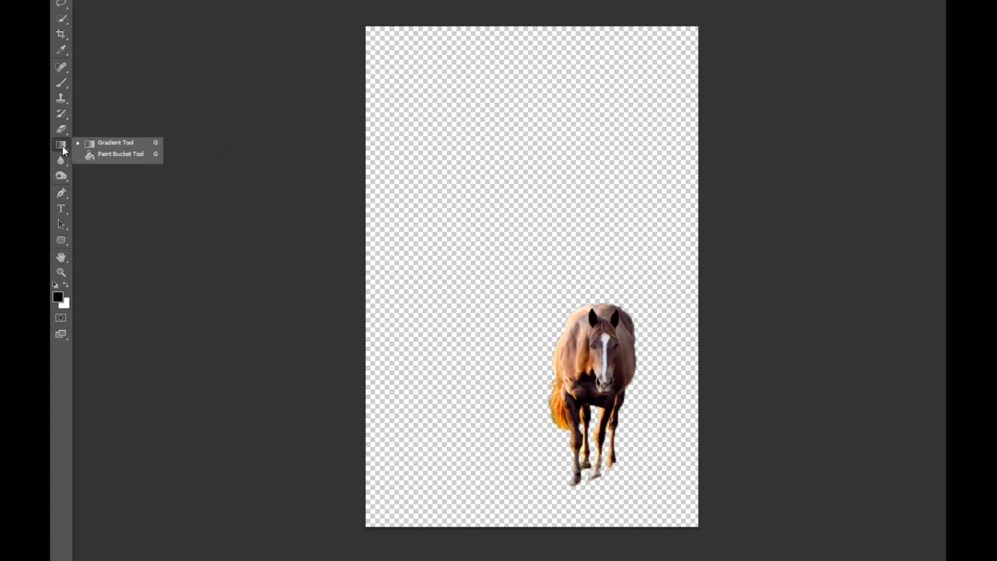
click(109, 154)
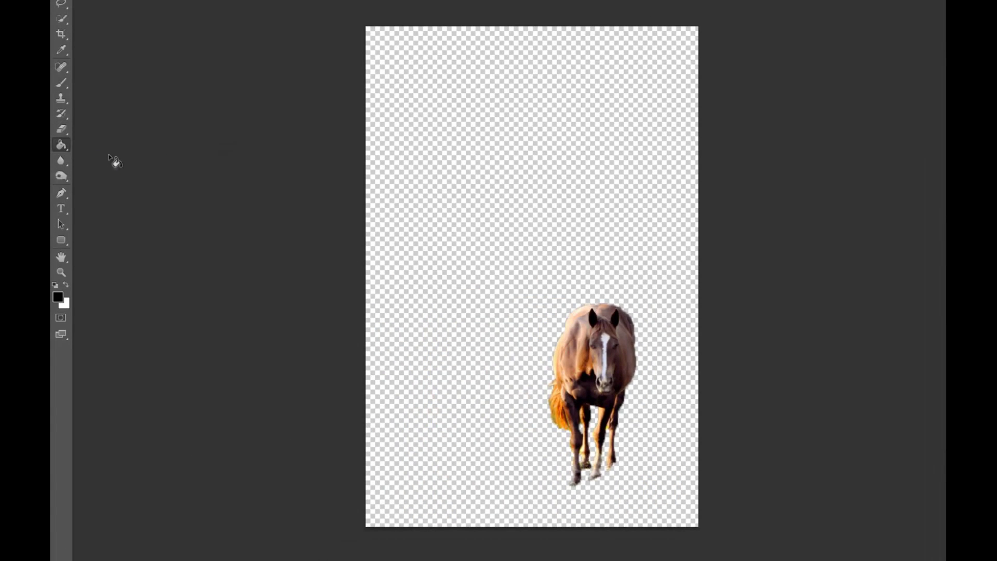
click(430, 274)
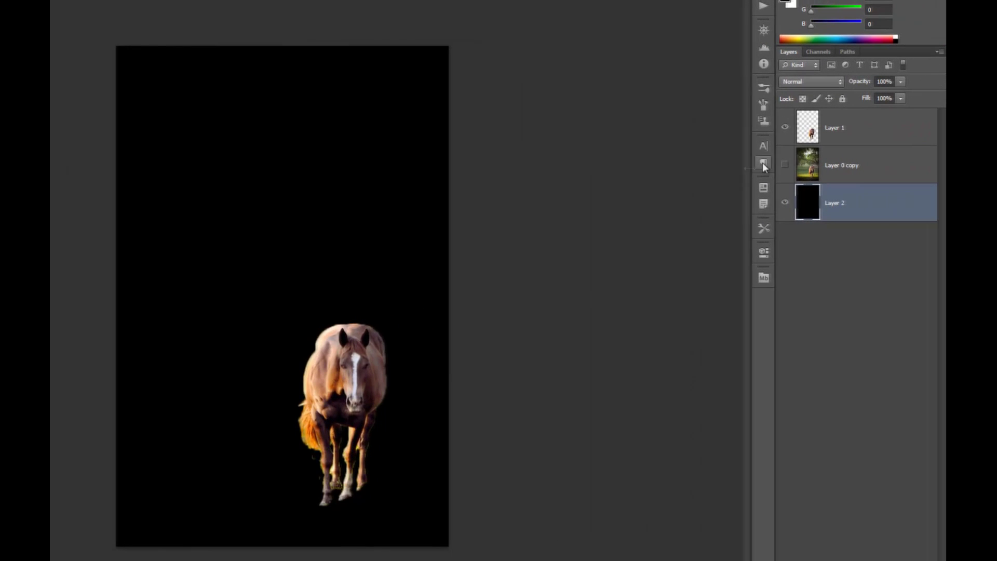
click(785, 166)
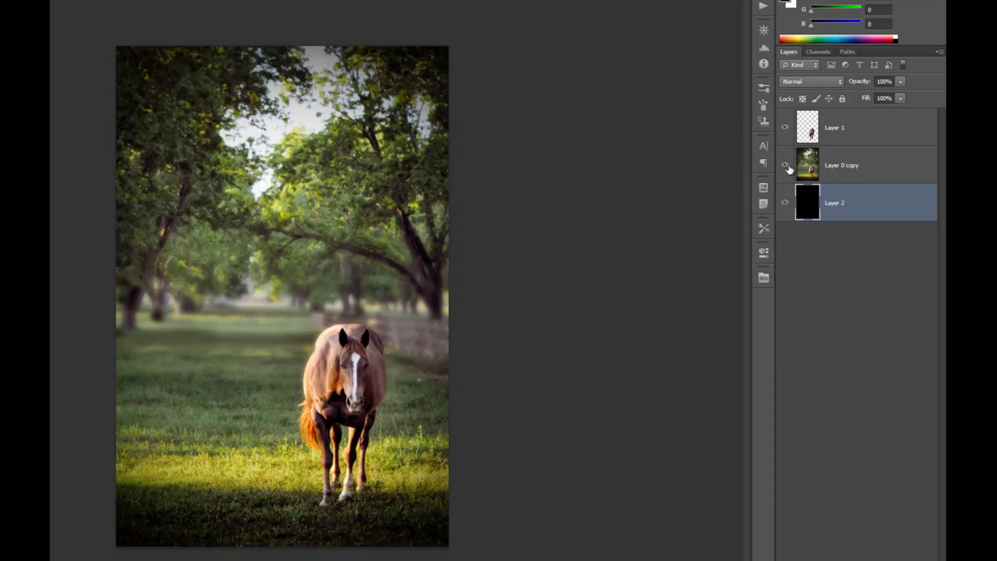
- Add a layer mask to Layer 0 copy, inverting it to black and back to white to compare
click(857, 168)
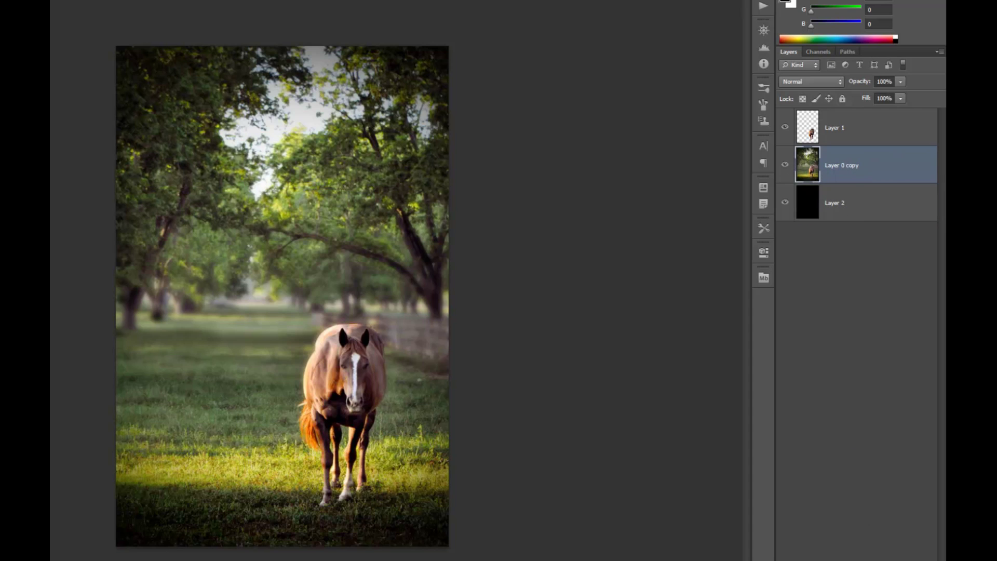
click(863, 557)
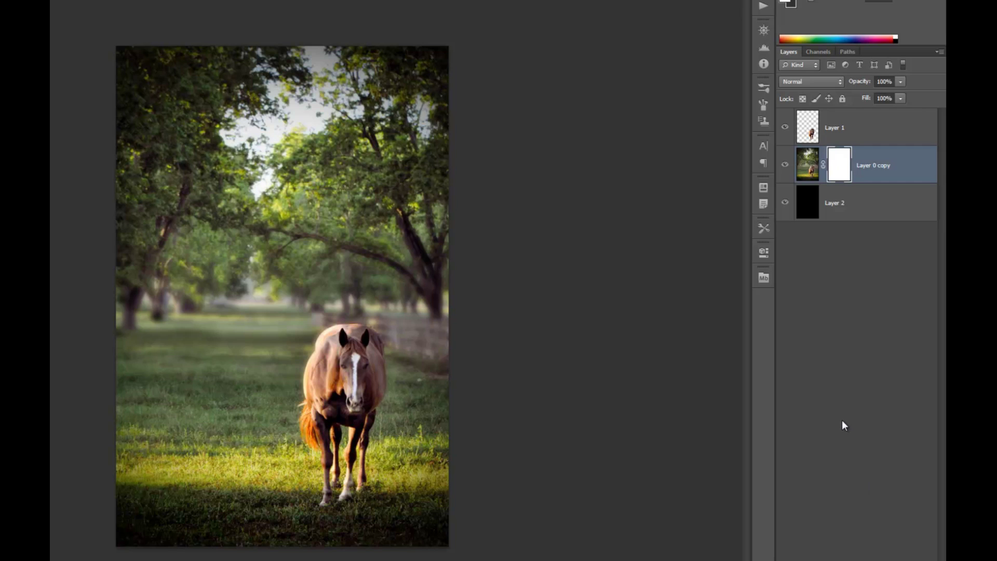
key(ctrl+i)
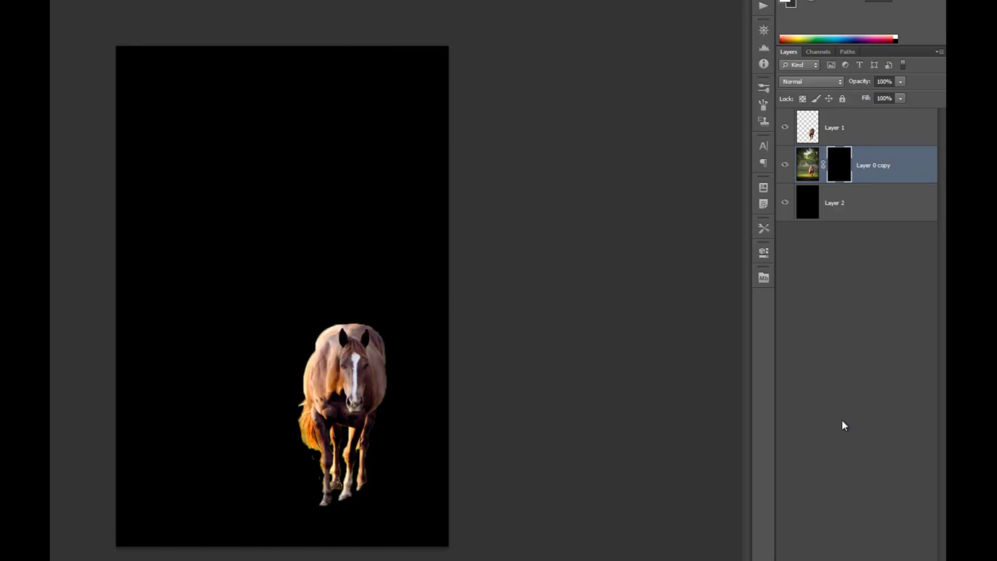
key(ctrl+i)
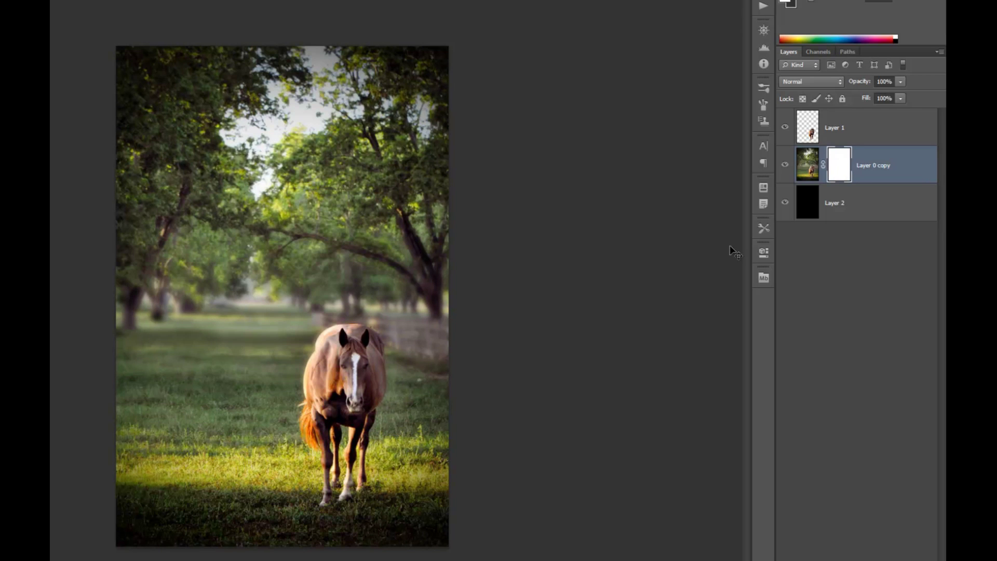
- Try an inverted black mask on Layer 0 copy with a white gradient drawn inward from the photo's left edge
key(ctrl+i)
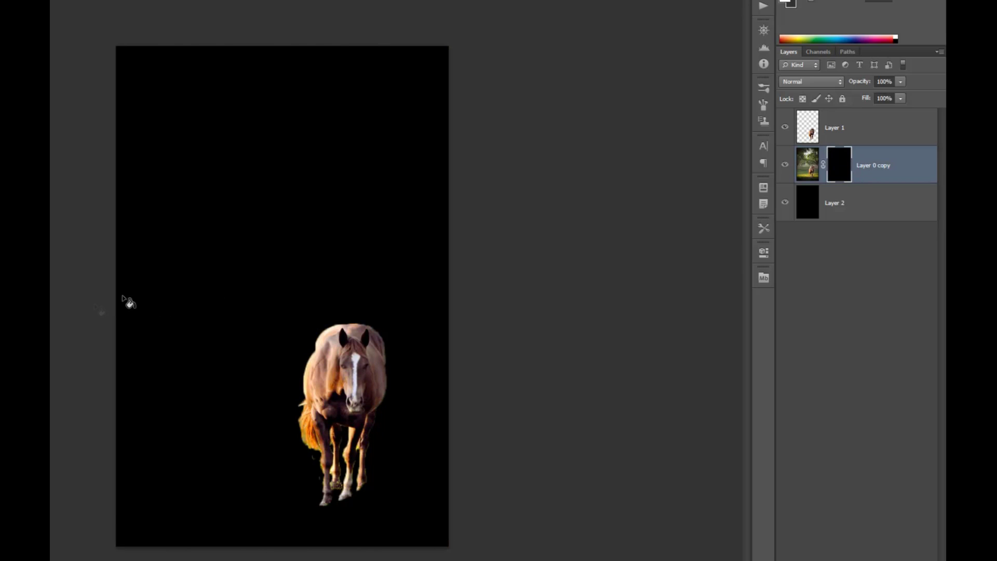
click(808, 171)
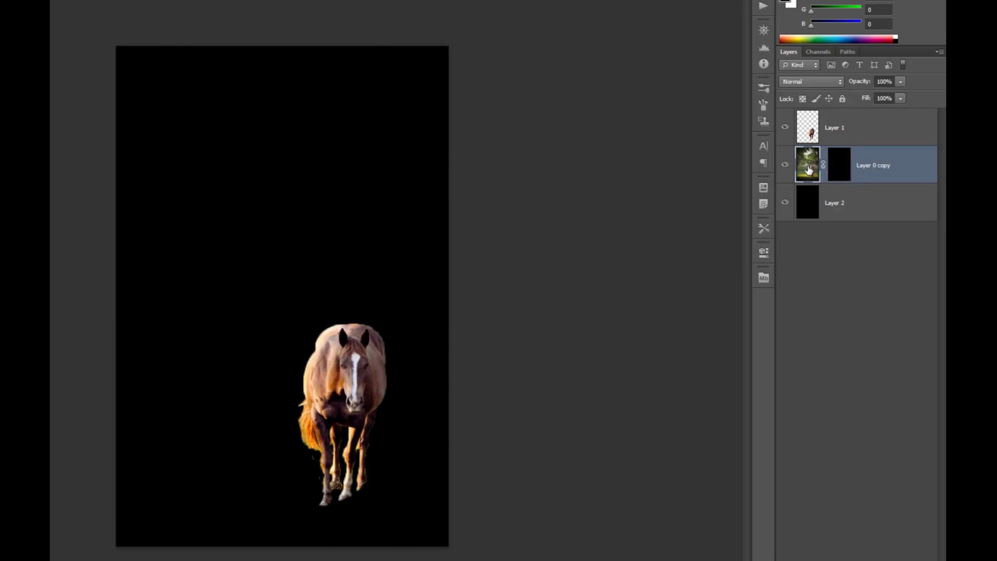
click(840, 165)
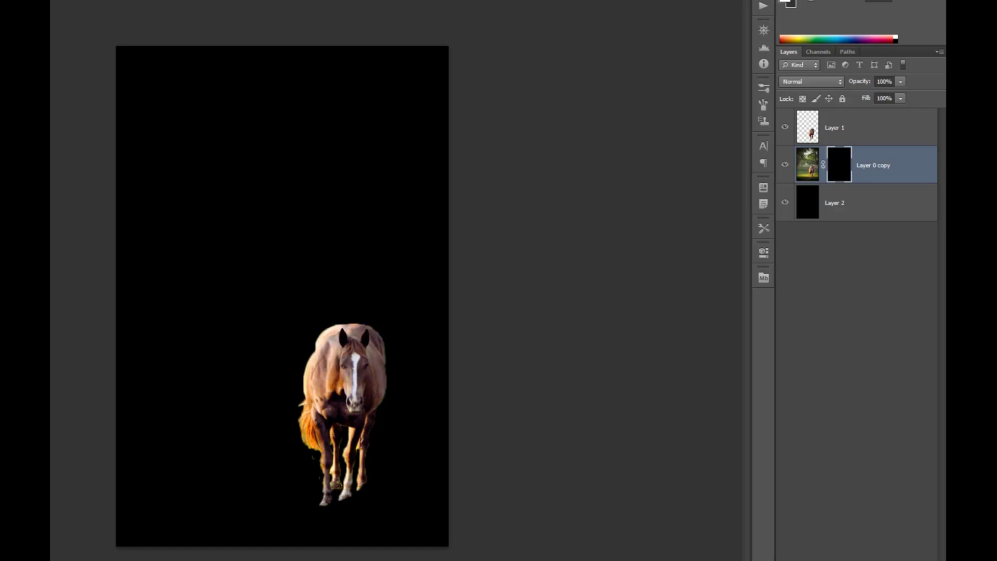
drag(91, 291, 270, 303)
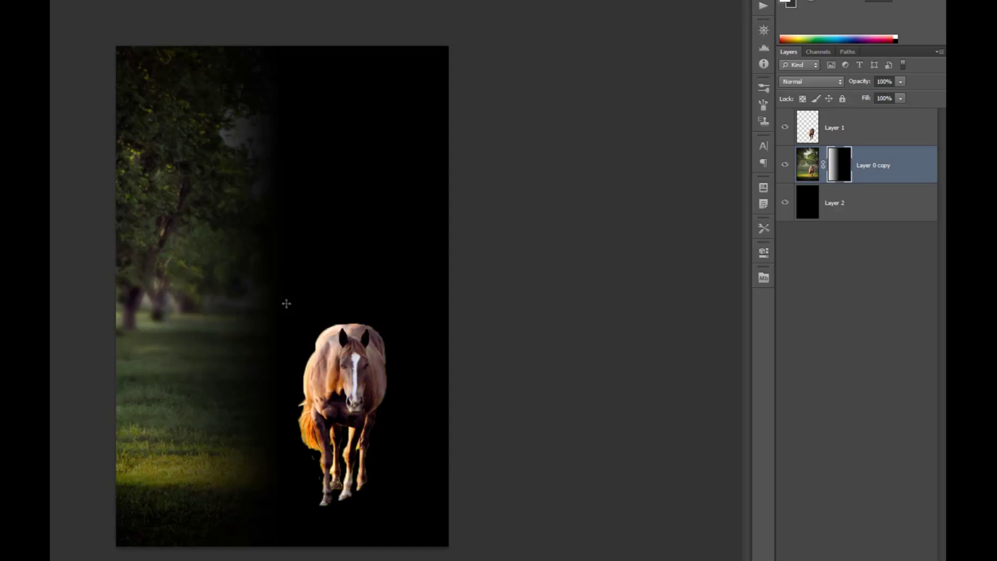
key(ctrl+z)
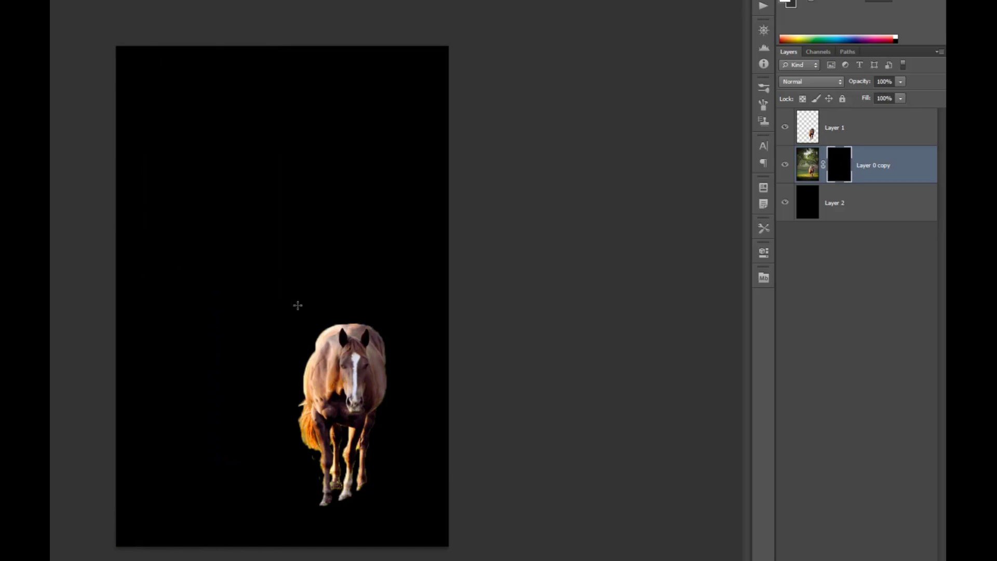
key(ctrl+i)
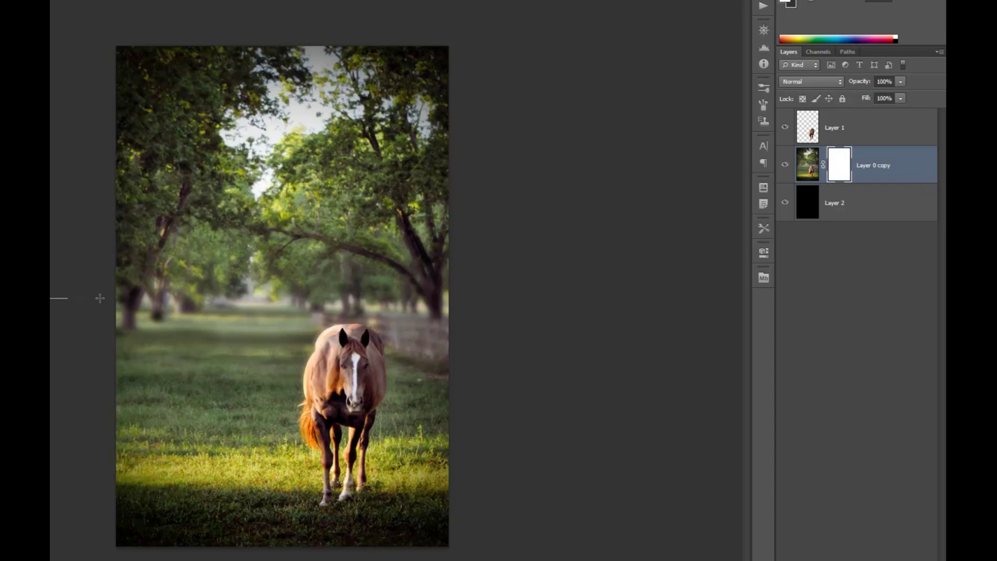
- Darken the photo's left edge by drawing black-to-transparent gradients inward on the white Layer 0 copy mask
drag(100, 298, 212, 299)
drag(52, 287, 247, 286)
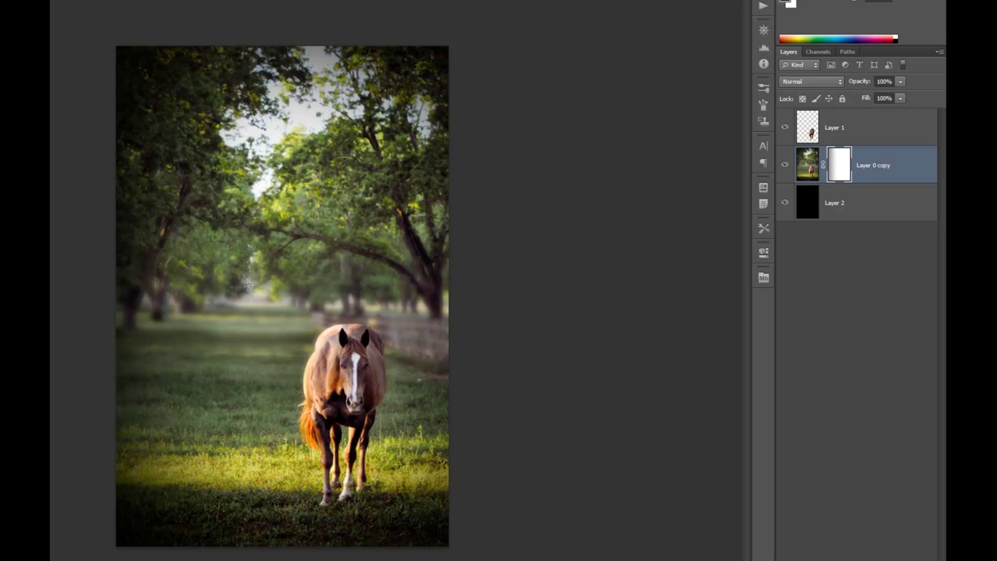
- Try darkening the photo's right edge with several black-to-transparent gradients drawn inward on the mask
drag(532, 307, 366, 300)
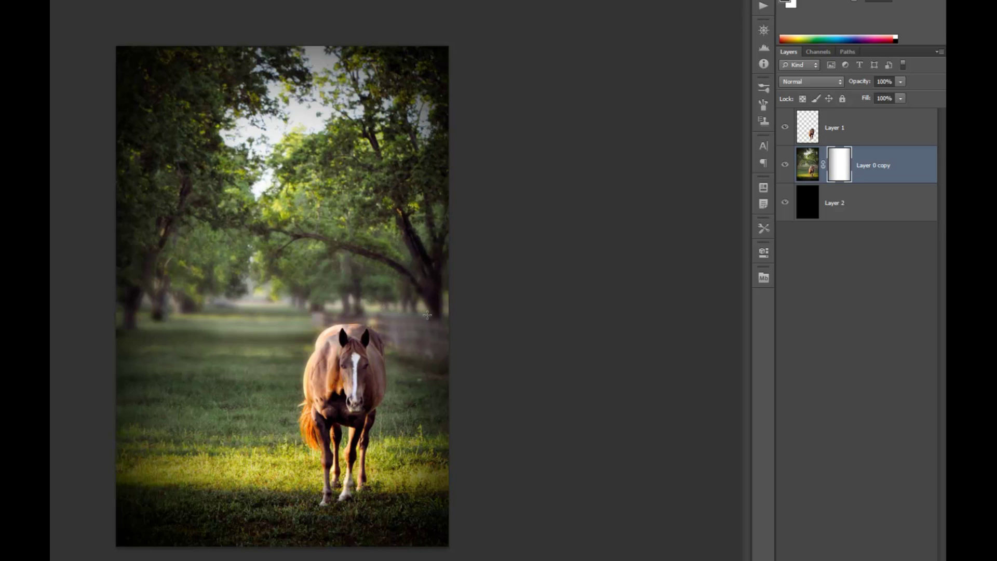
drag(487, 318, 423, 319)
drag(487, 320, 369, 300)
drag(478, 299, 379, 300)
- Step back through the history to undo the gradients on the right side of the mask
key(ctrl+alt+z)
key(ctrl+alt+z)
key(ctrl+alt+z)
key(ctrl+alt+z)
key(ctrl+alt+z)
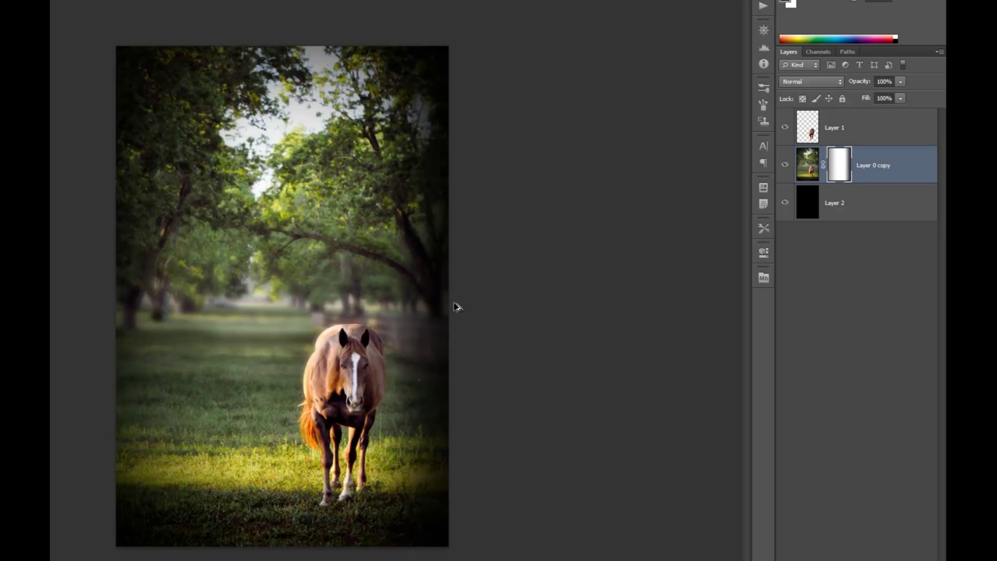
key(ctrl+alt+z)
key(ctrl+alt+z)
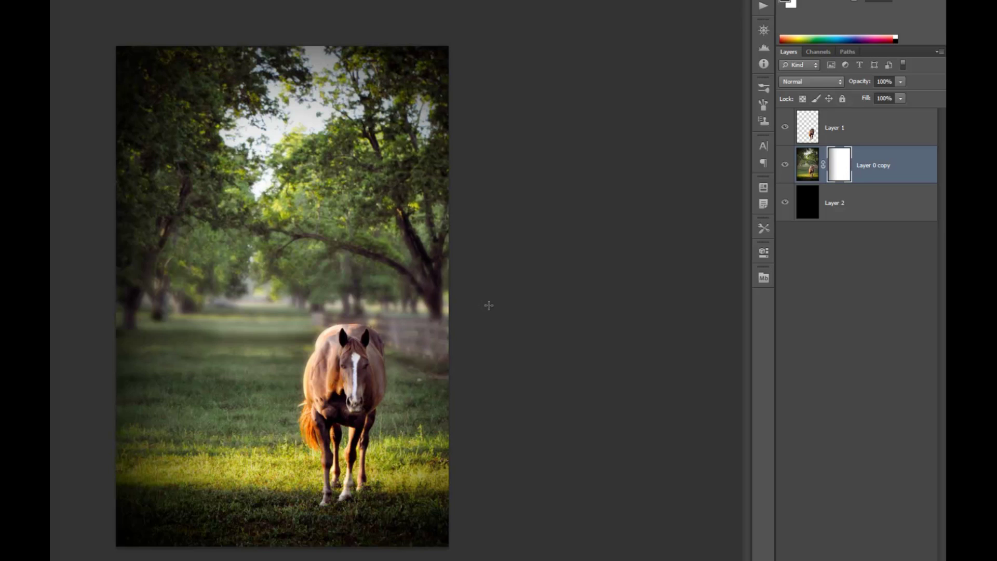
- Darken the photo's right, top and bottom edges by drawing black-to-transparent gradients inward on the Layer 0 copy mask
drag(531, 305, 350, 312)
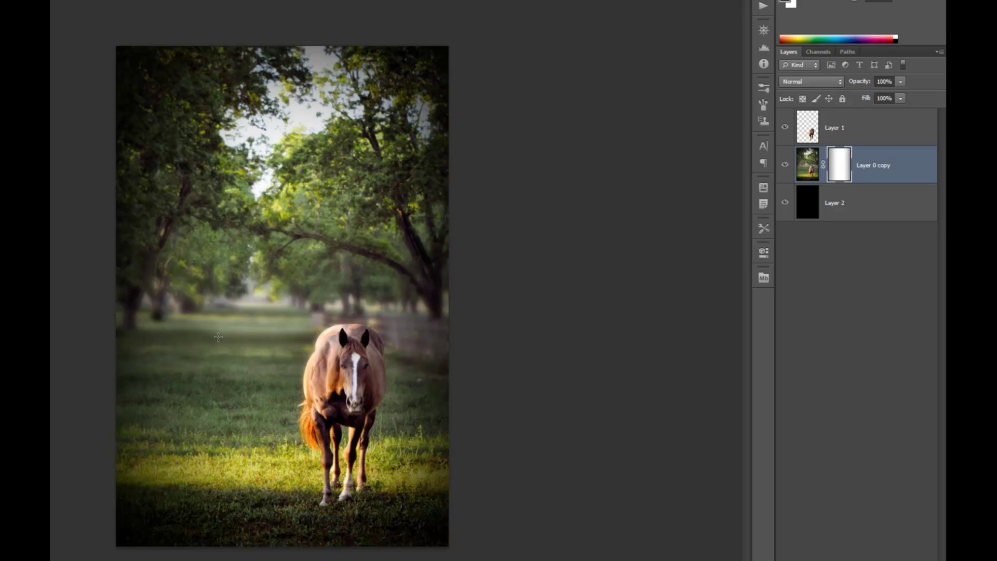
drag(57, 340, 243, 337)
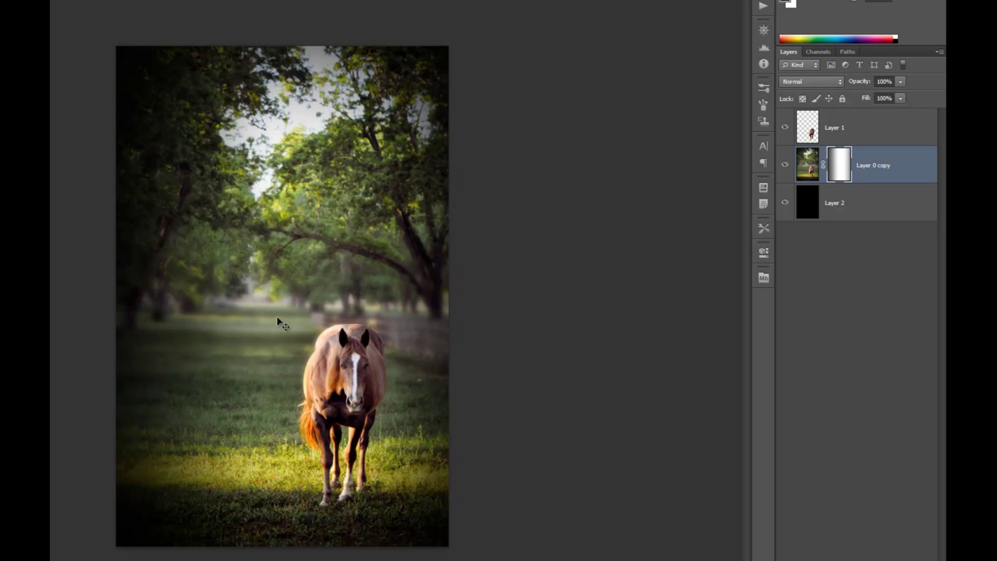
key(ctrl+alt+z)
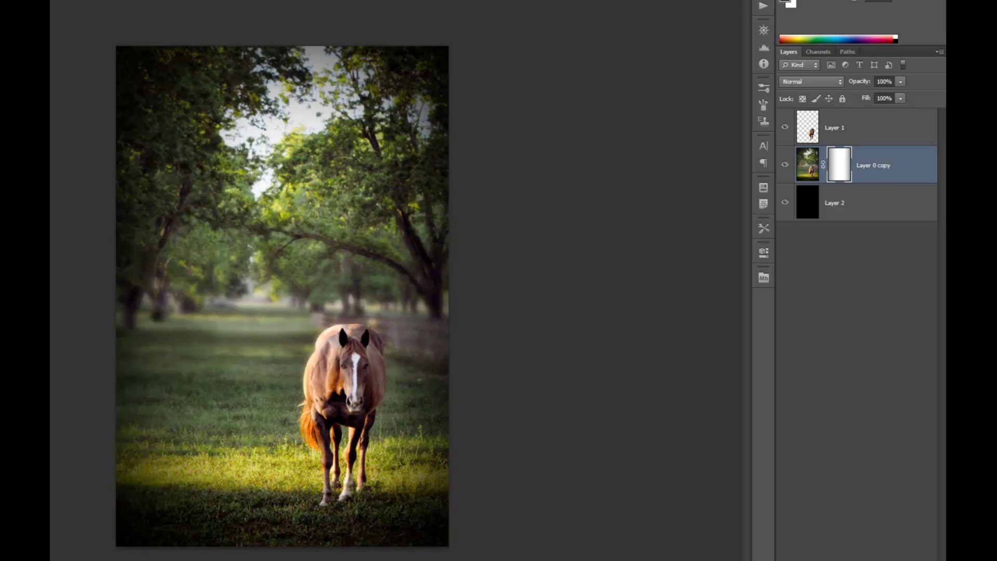
drag(282, 10, 283, 146)
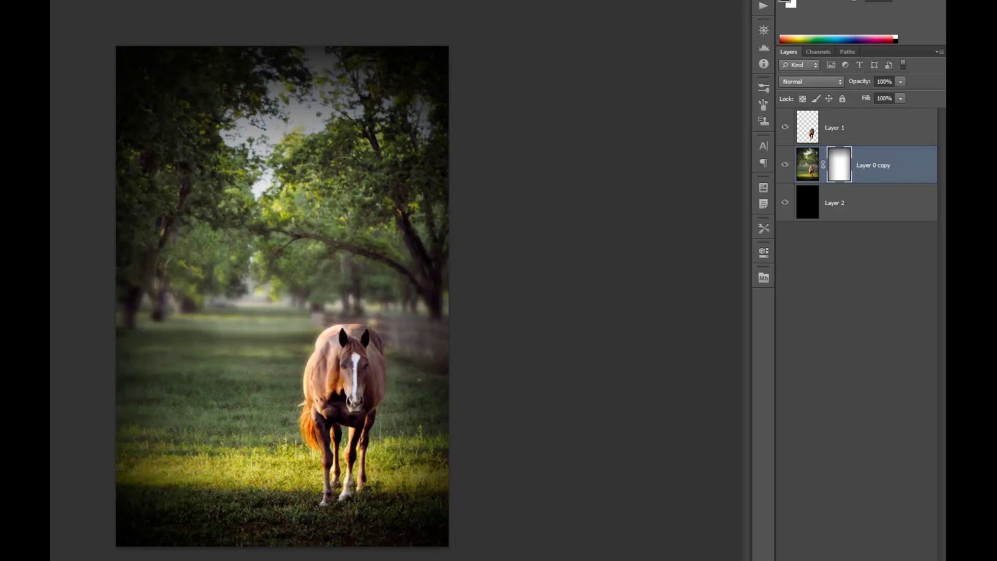
drag(289, 559, 291, 505)
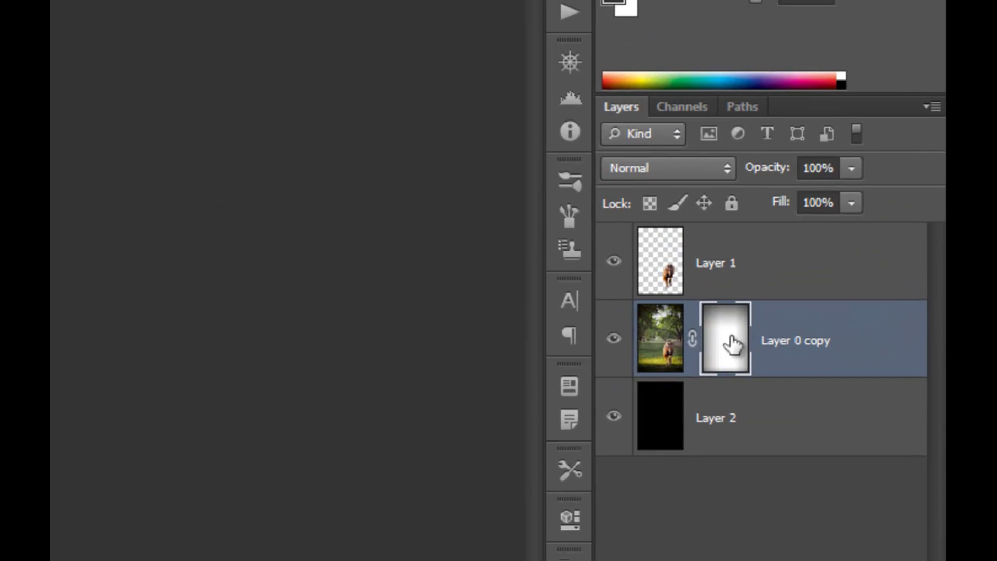
- Enlarge the layer thumbnails to show the Layer 0 copy mask in more detail
right_click(723, 498)
click(748, 559)
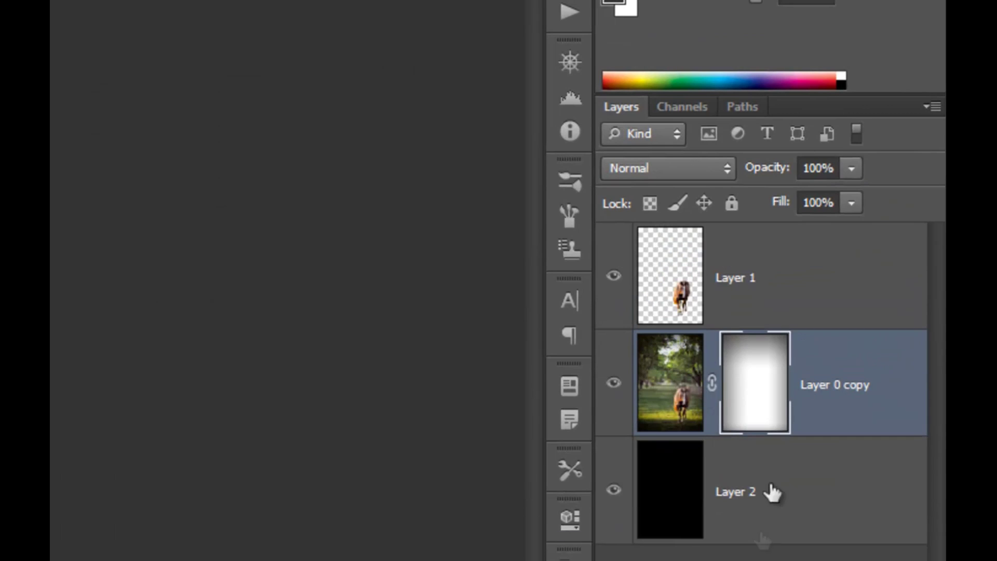
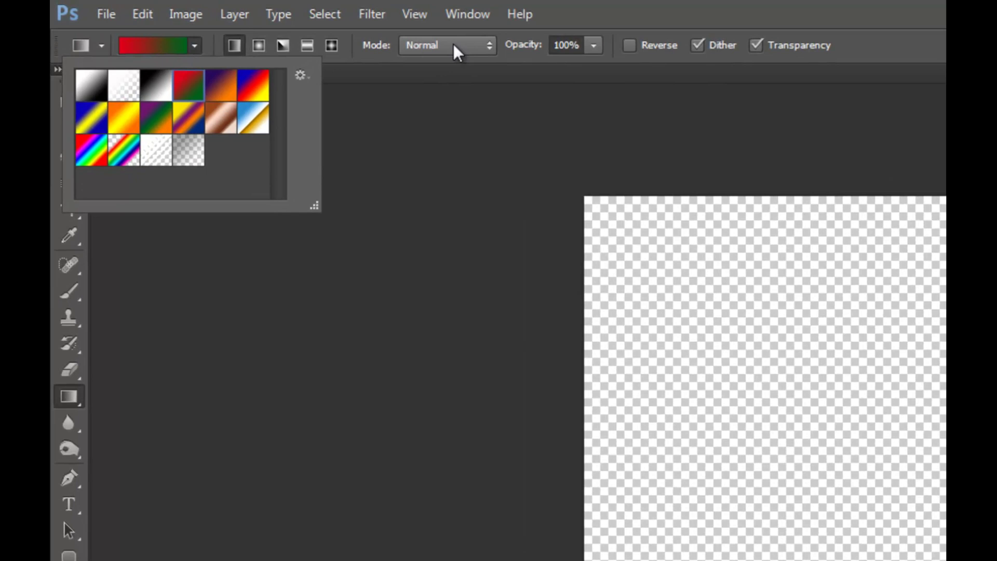
- Fill the empty Layer 3 with an abstract pattern by drawing overlapping red-to-green linear gradients in Difference mode in many directions
click(454, 45)
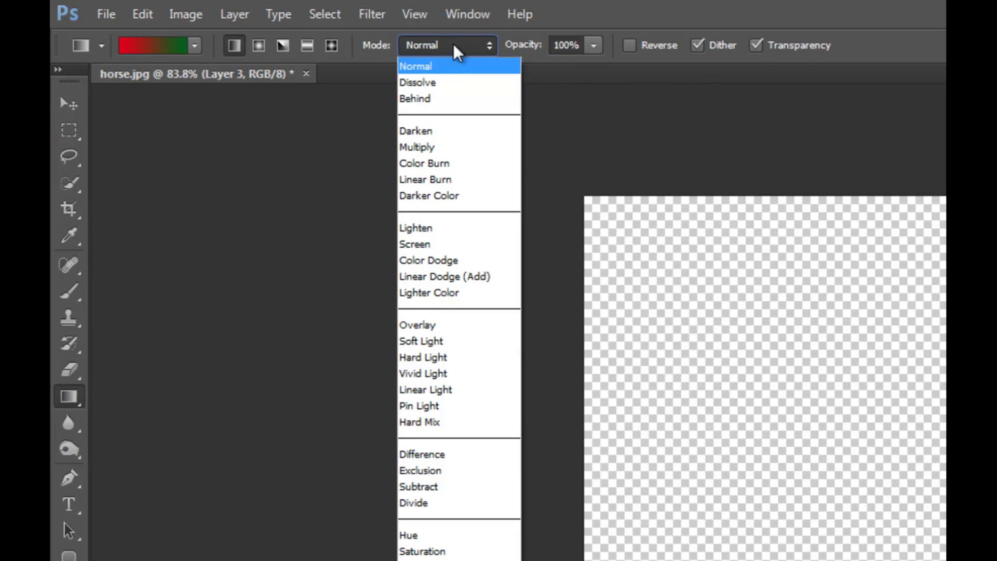
click(451, 455)
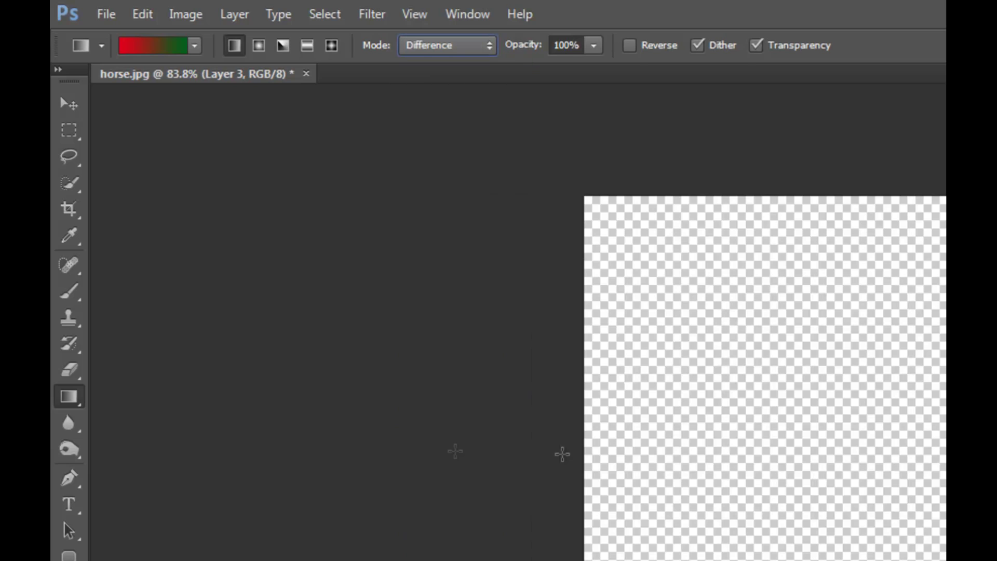
click(491, 46)
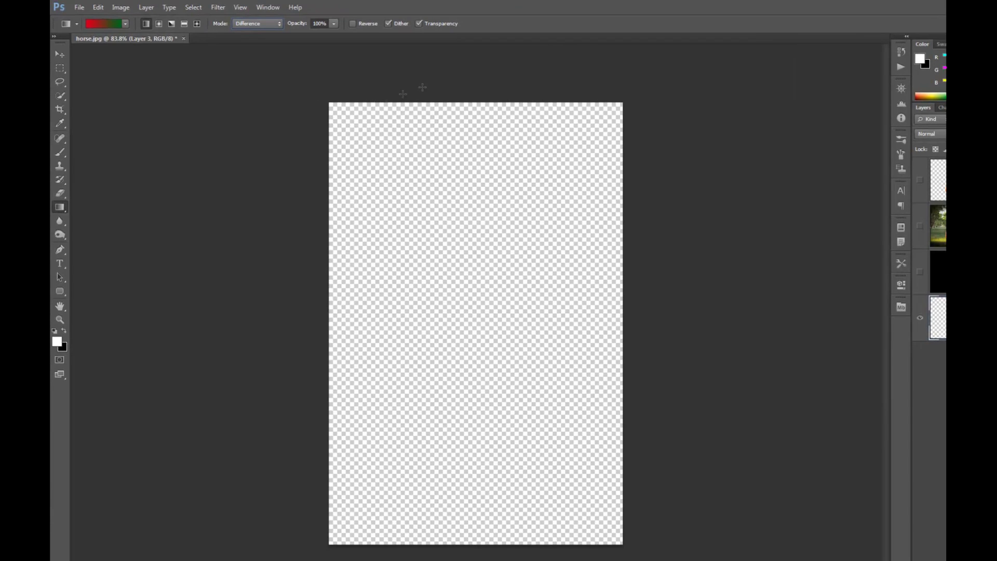
drag(433, 83, 508, 183)
drag(478, 215, 520, 234)
drag(591, 288, 461, 301)
drag(449, 161, 447, 246)
drag(533, 399, 448, 423)
drag(374, 423, 374, 256)
drag(382, 258, 514, 356)
mouse_move(577, 385)
mouse_down()
mouse_move(400, 359)
mouse_move(498, 207)
mouse_move(575, 403)
mouse_up()
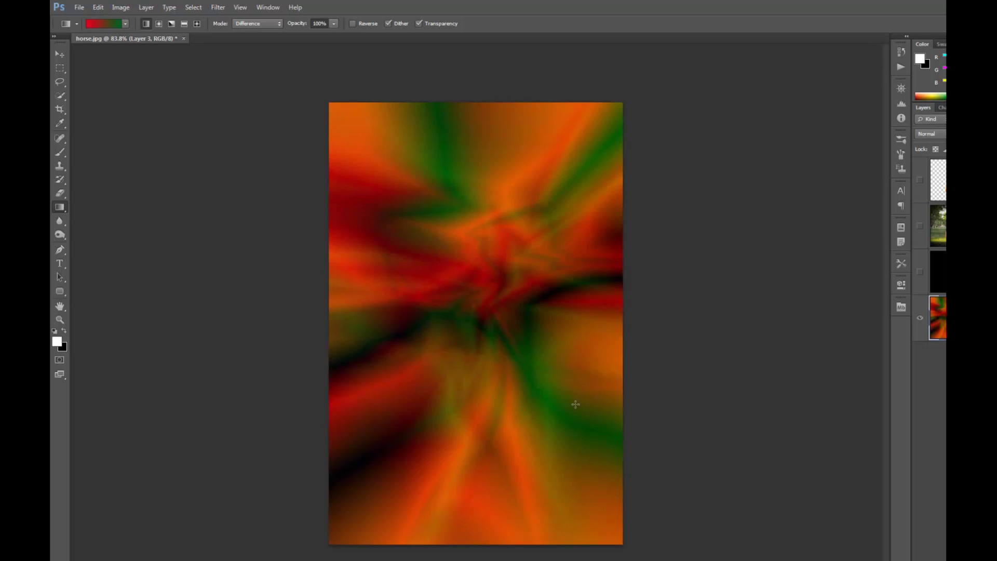
- Choose the foreground-to-background gradient preset, with a bright red #fc0000 foreground and a bright blue background of hue 233
click(126, 24)
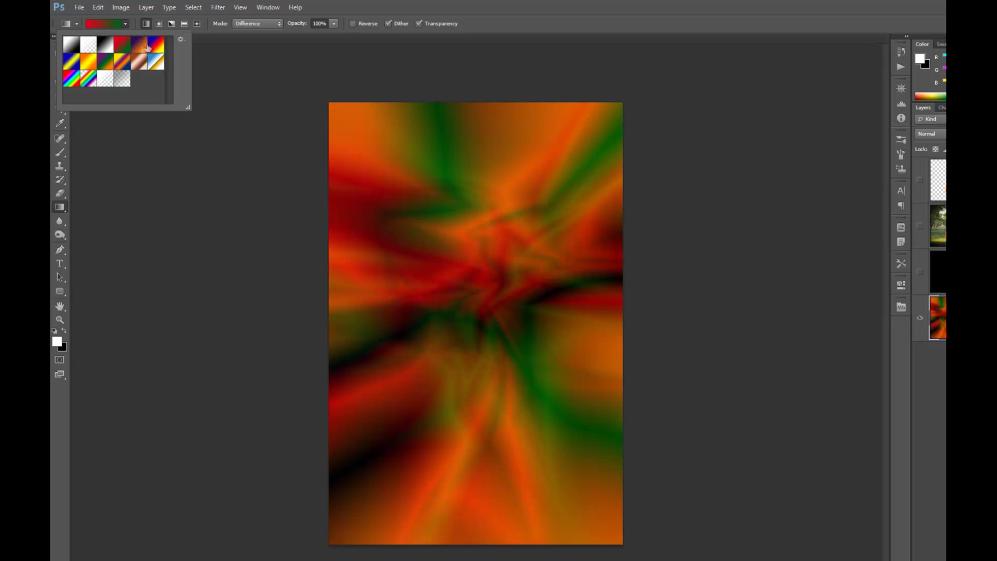
click(74, 47)
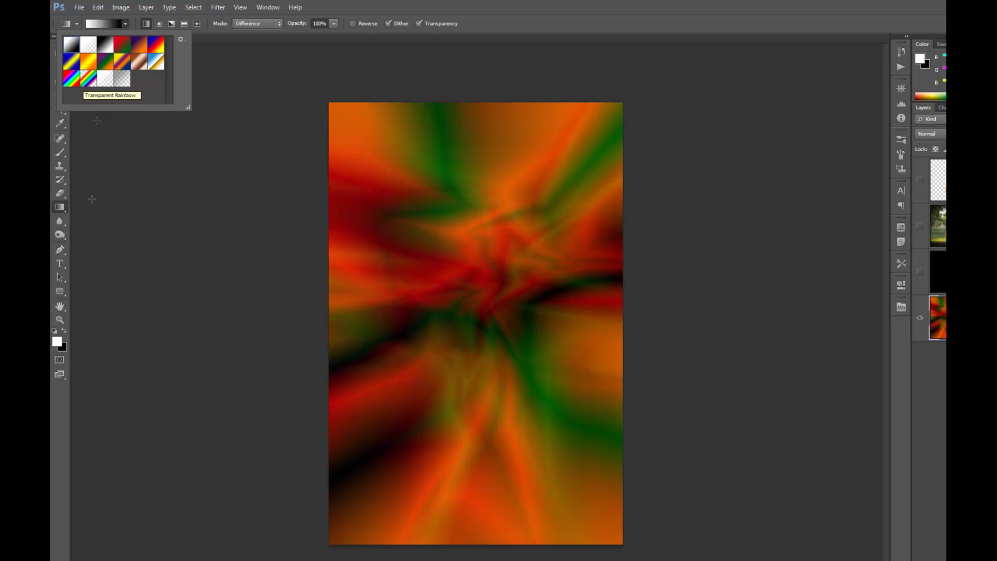
click(58, 341)
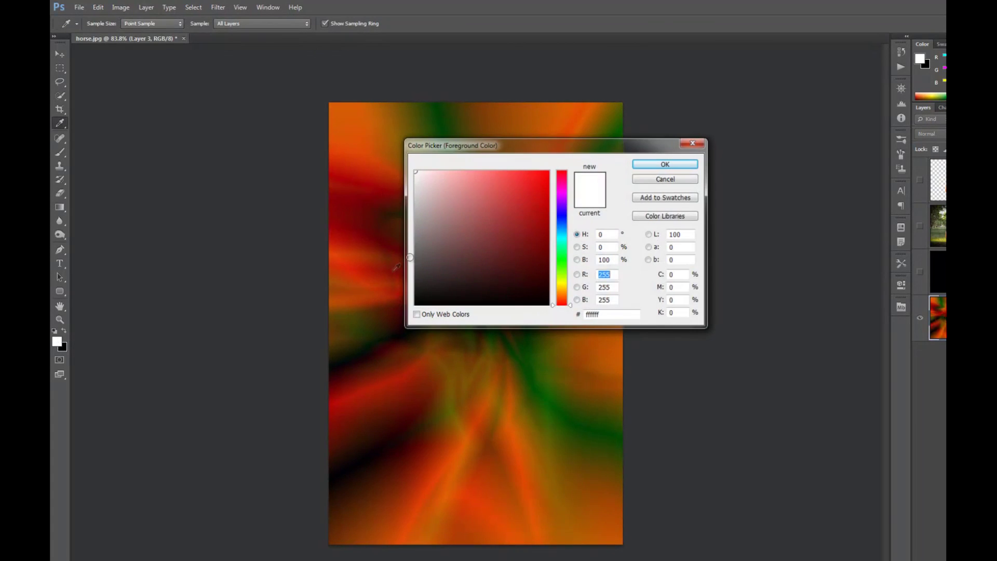
click(548, 171)
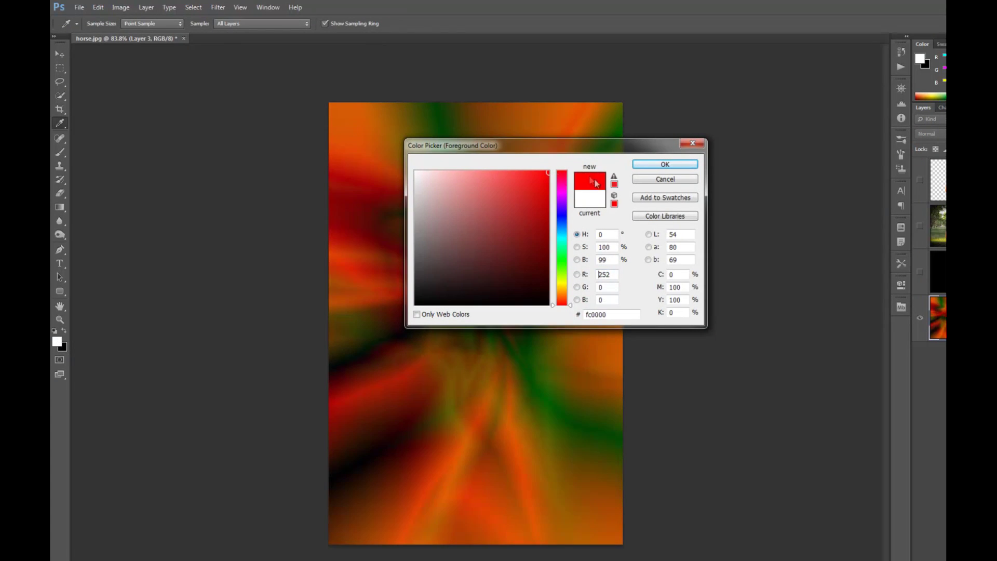
click(664, 165)
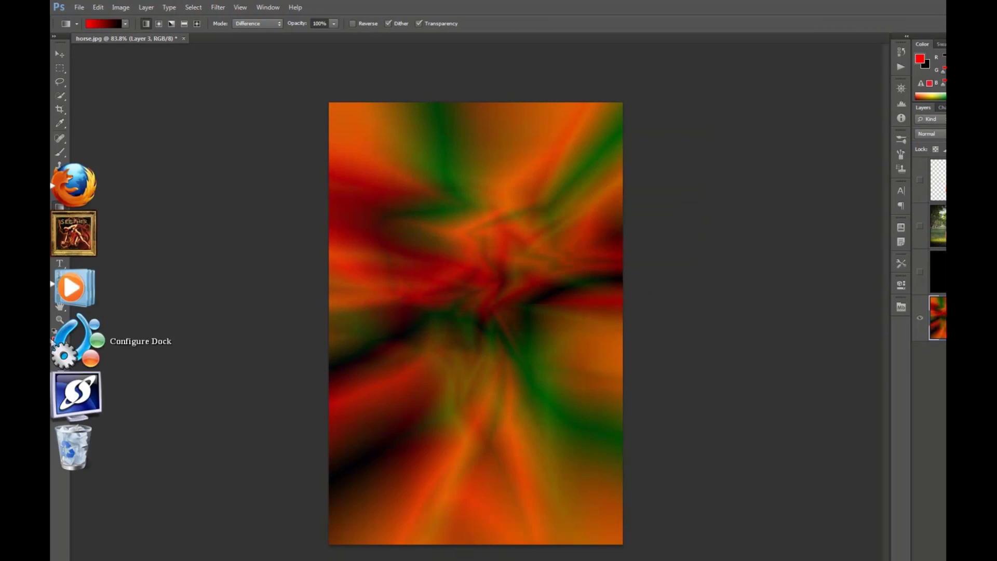
click(64, 347)
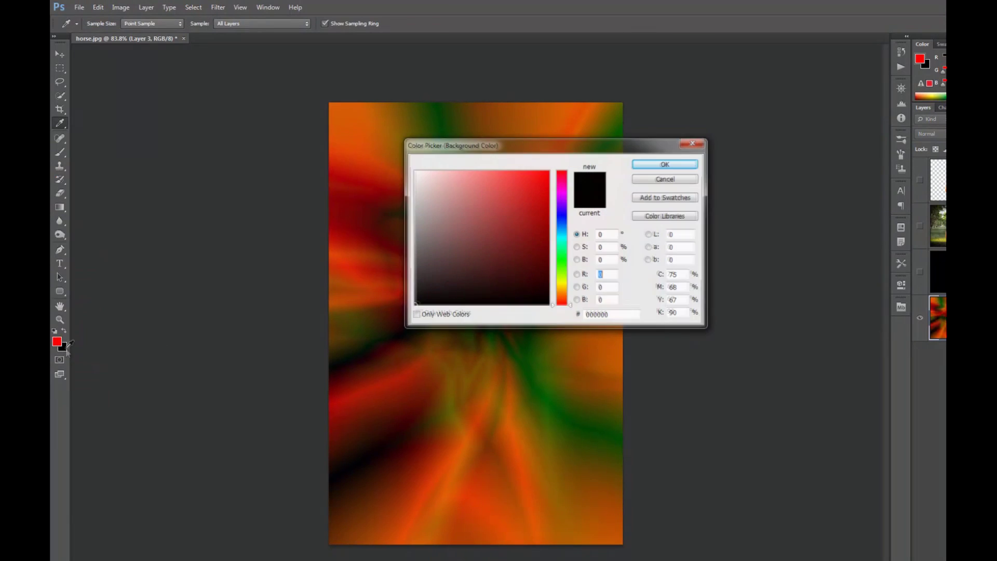
click(565, 218)
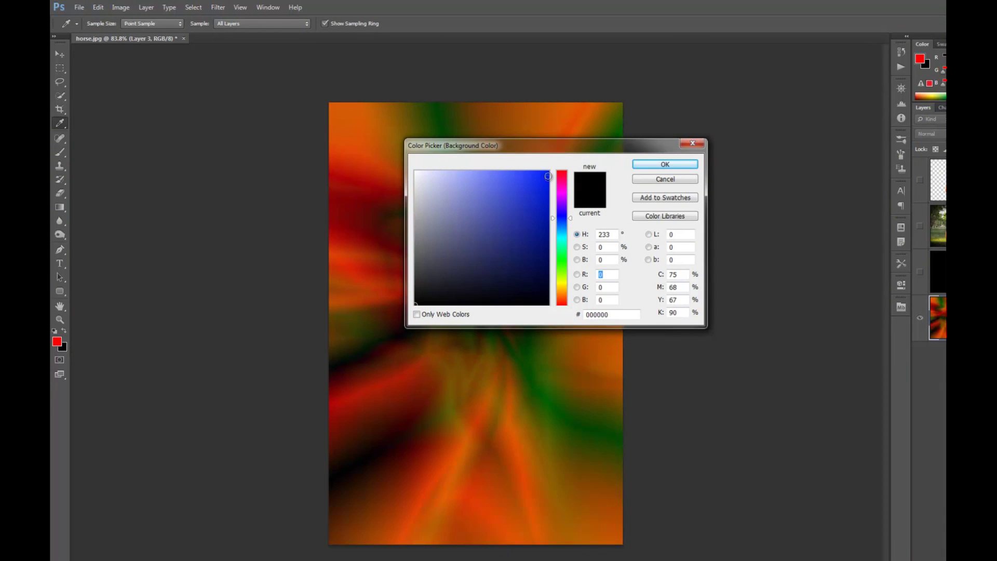
click(547, 175)
click(655, 165)
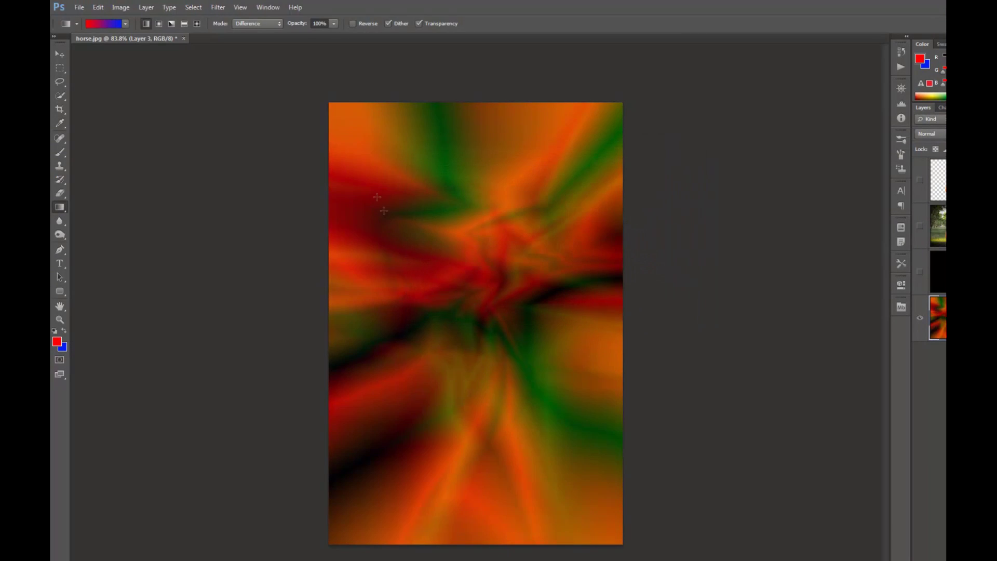
- Blend red-to-blue linear gradients in Difference mode over the Layer 3 pattern in several directions
drag(395, 197, 425, 277)
mouse_move(534, 397)
mouse_down()
mouse_move(435, 192)
mouse_move(516, 430)
mouse_move(403, 423)
mouse_move(551, 185)
mouse_up()
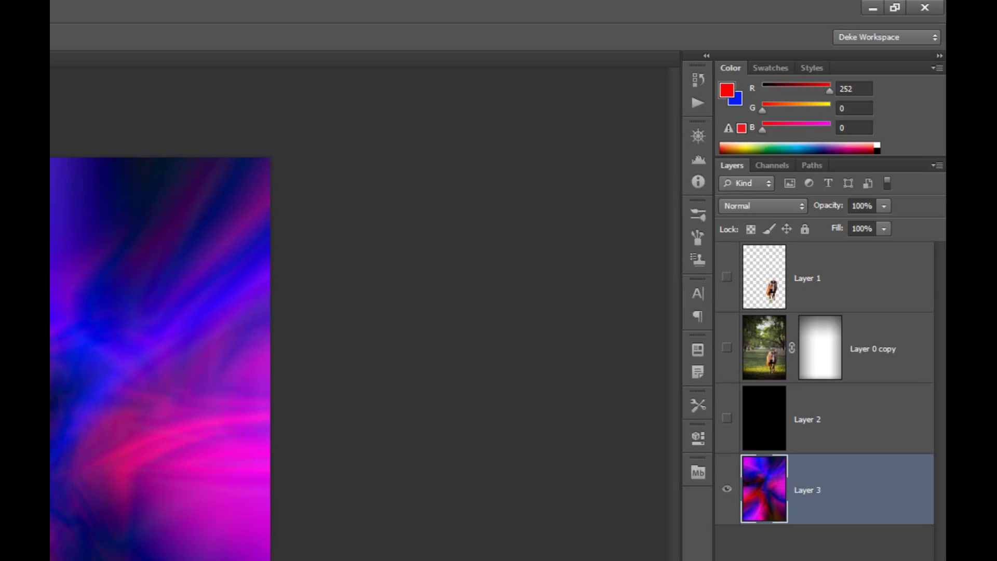
- Duplicate Layer 3 and set the copy's blend mode to Overlay
key(ctrl+j)
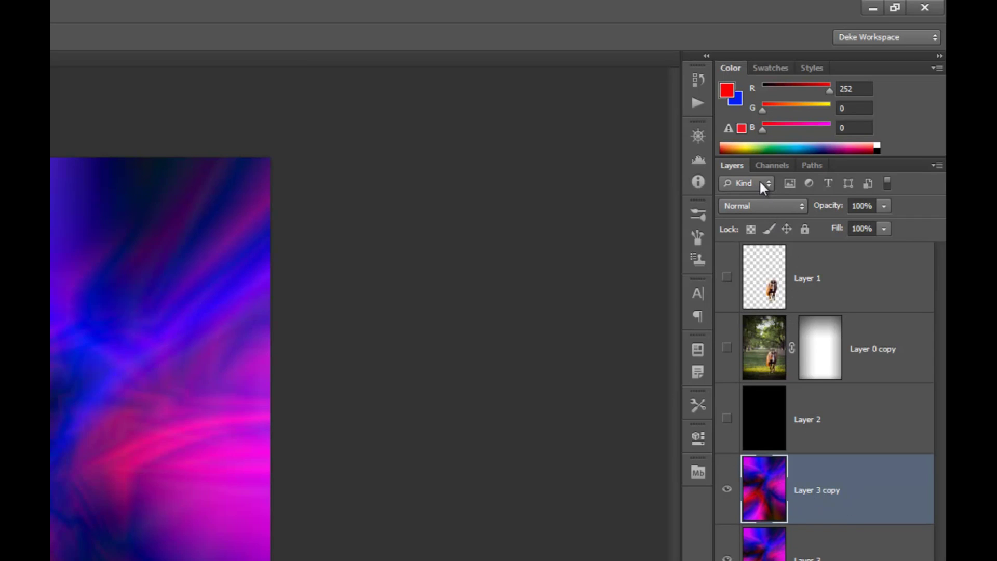
click(764, 206)
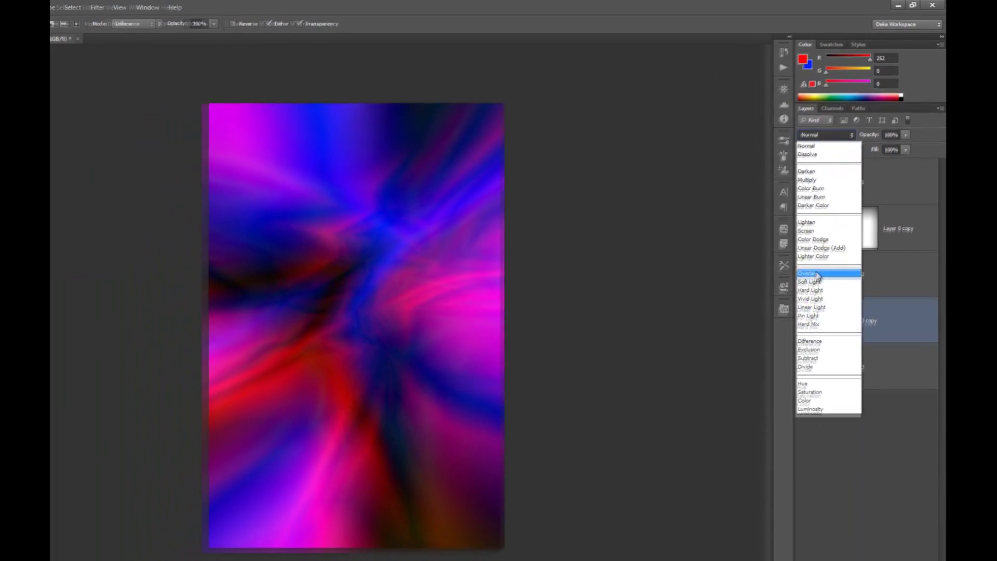
click(817, 275)
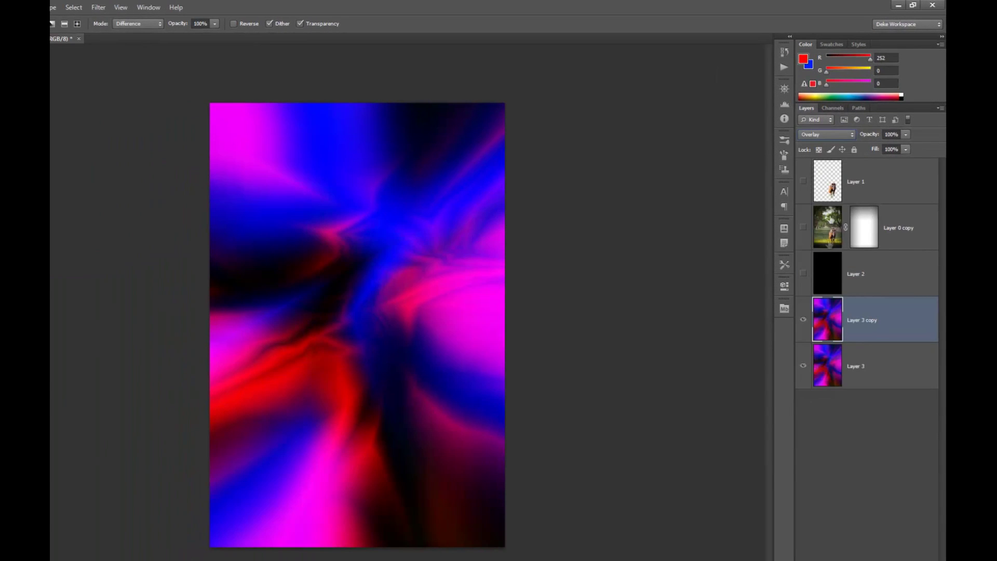
- Cycle Layer 3 copy through blend modes including Dissolve, Linear Burn, Screen and Linear Dodge (Add), returning to Overlay
click(829, 138)
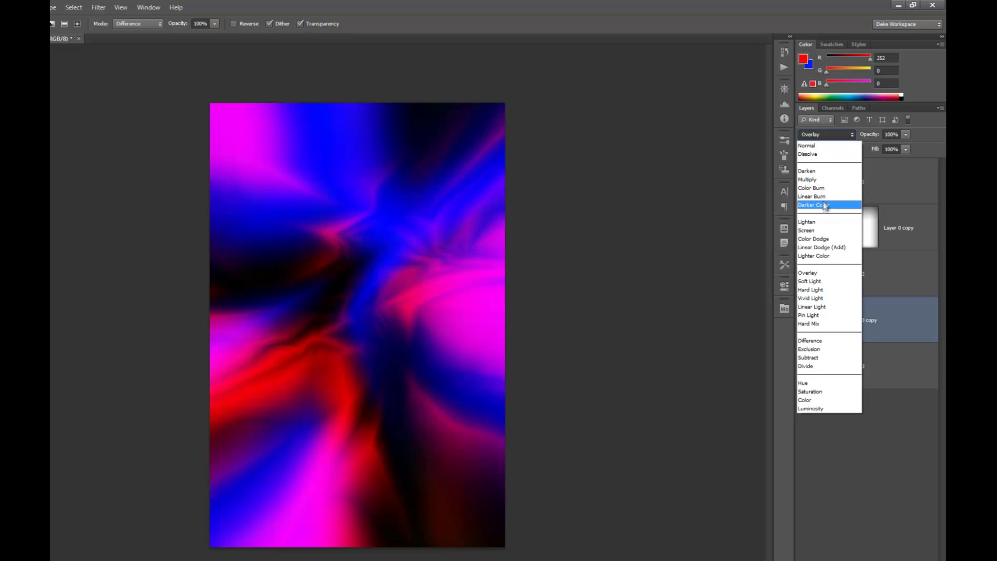
click(822, 189)
key(shift+alt+n)
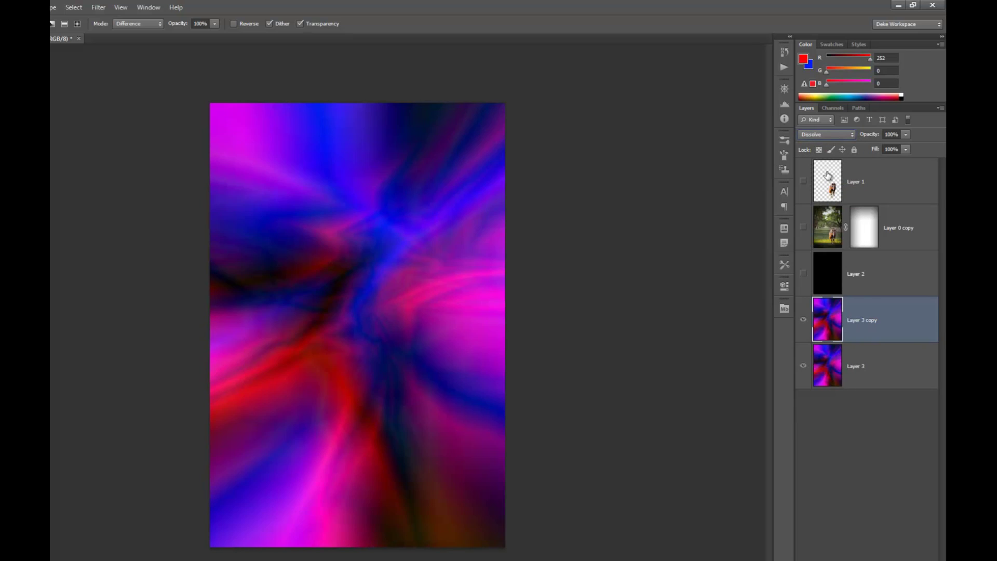
key(shift+plus)
key(shift+plus)
key(shift+plus)
key(shift+plus)
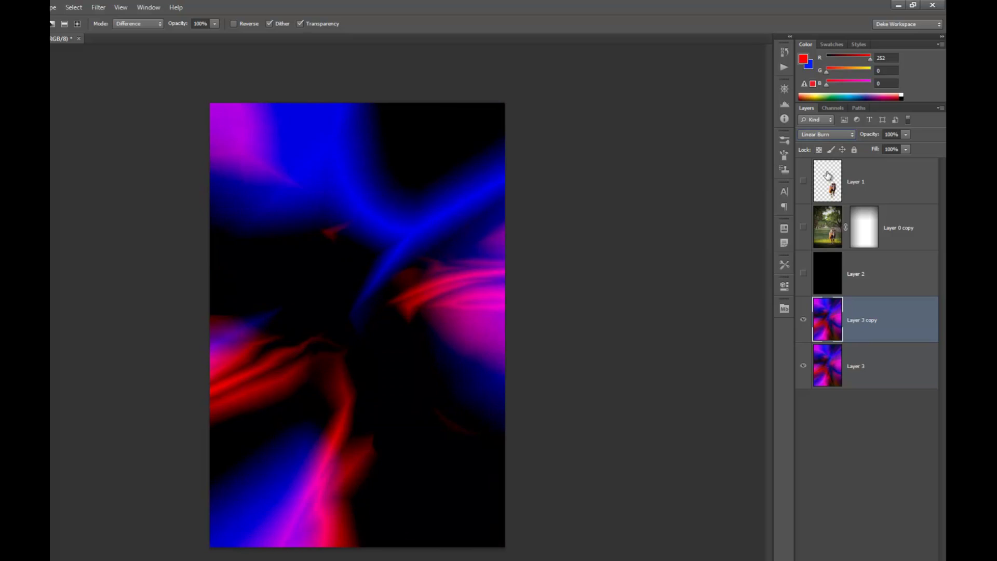
key(shift+plus)
key(shift+plus)
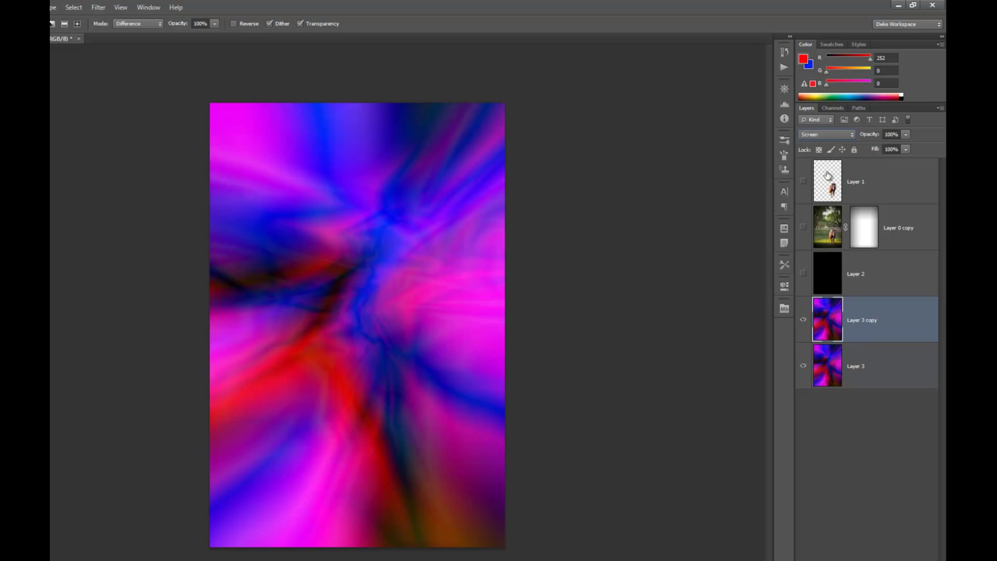
key(shift+plus)
key(shift+plus)
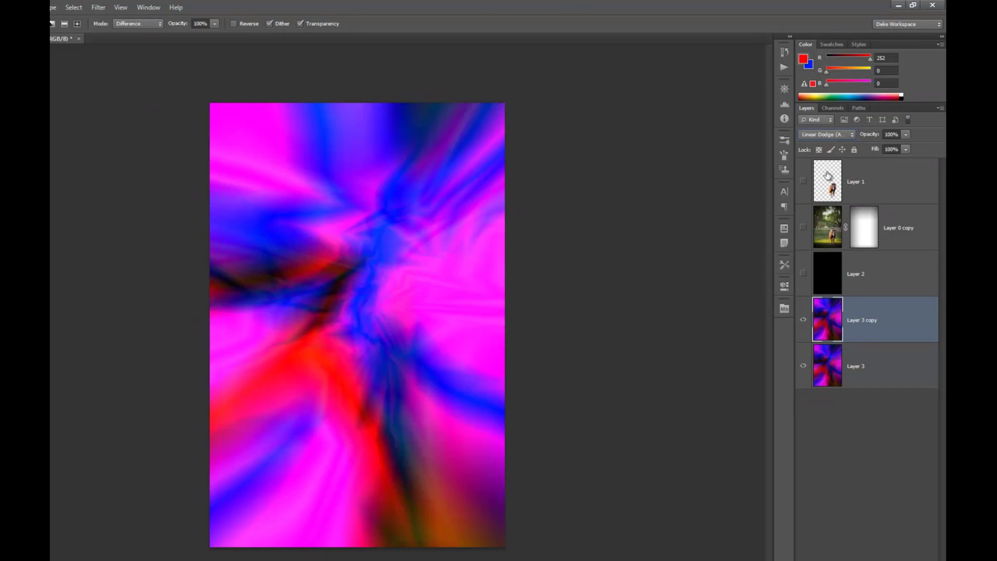
key(shift+minus)
key(shift+plus)
key(shift+plus)
key(shift+minus)
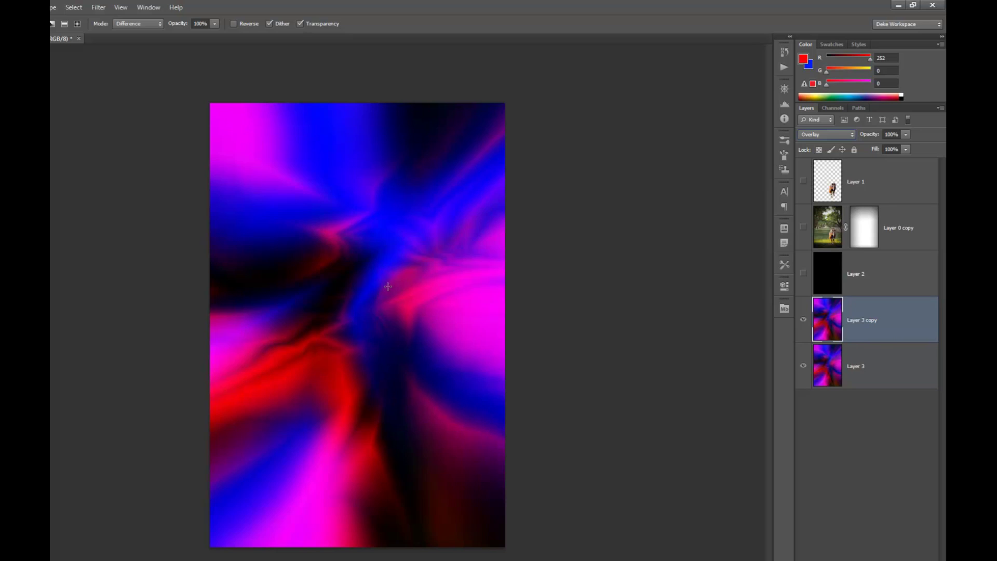
- Merge Layer 3 copy with Layer 3 and soften the merged layer with a Gaussian Blur of 9 pixels radius
shift+click(892, 378)
key(ctrl+e)
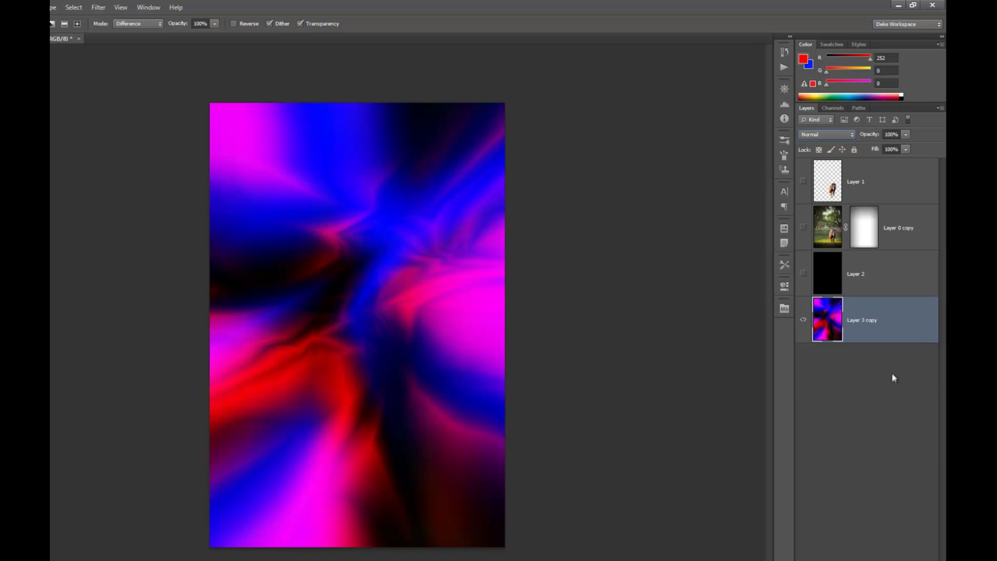
click(98, 8)
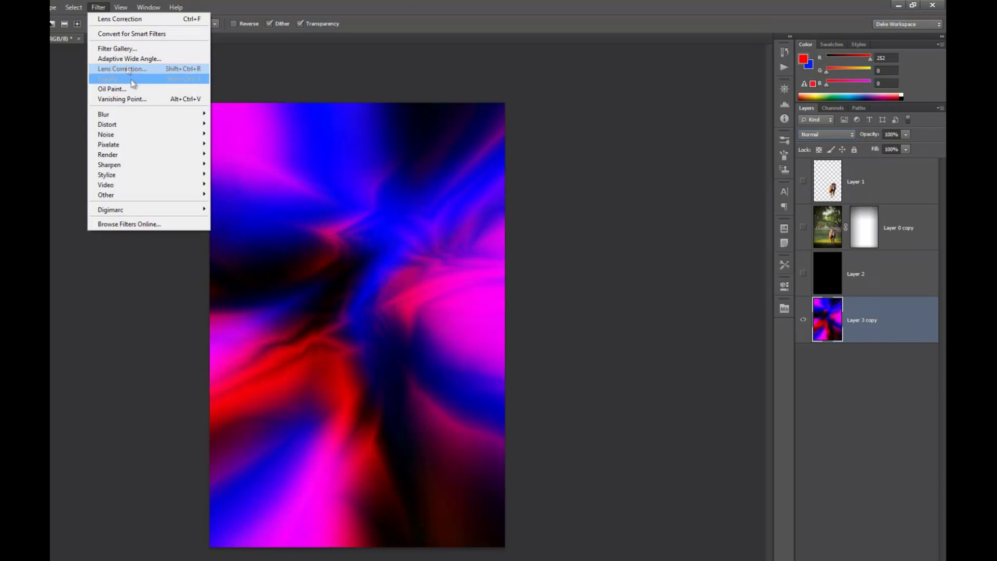
mouse_move(199, 115)
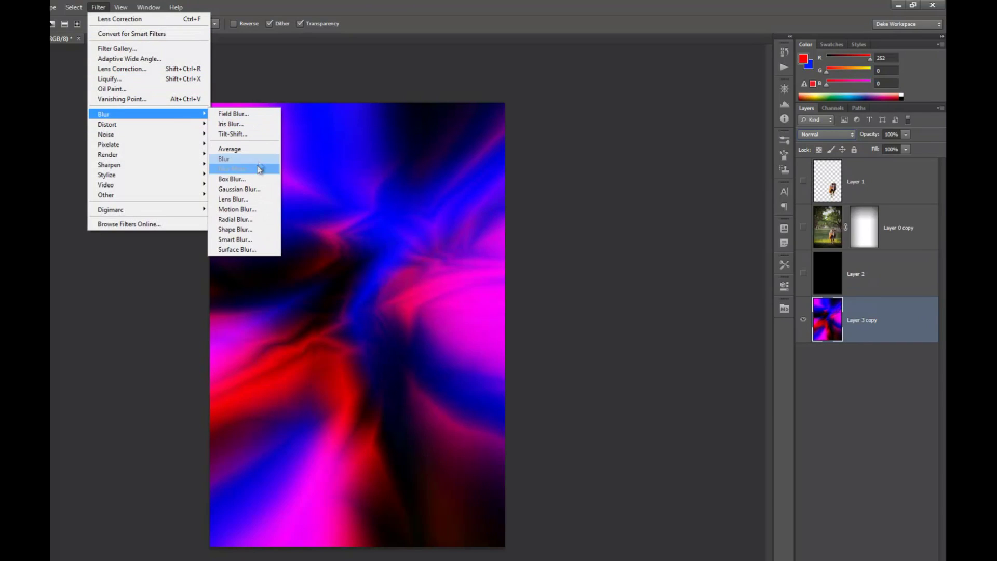
click(249, 192)
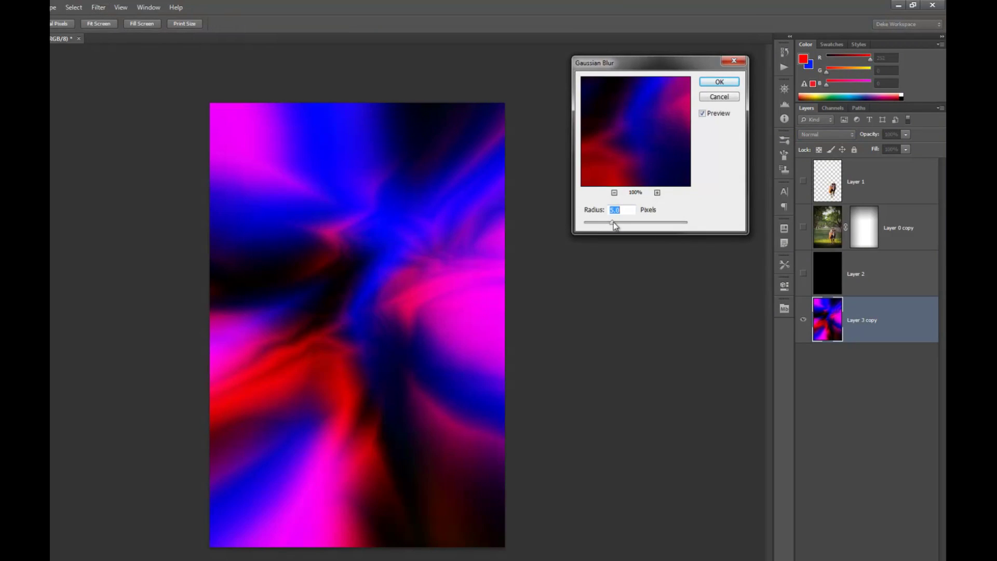
text(9)
click(719, 82)
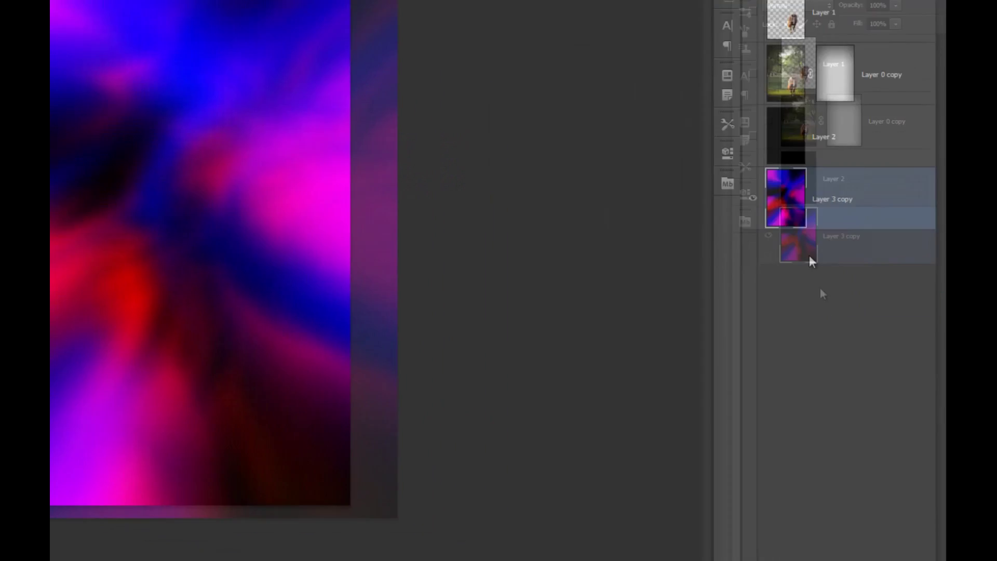
- Add a Stroke layer style to Layer 3 copy, positioned inside, in near-white colour #fffdfd
click(758, 548)
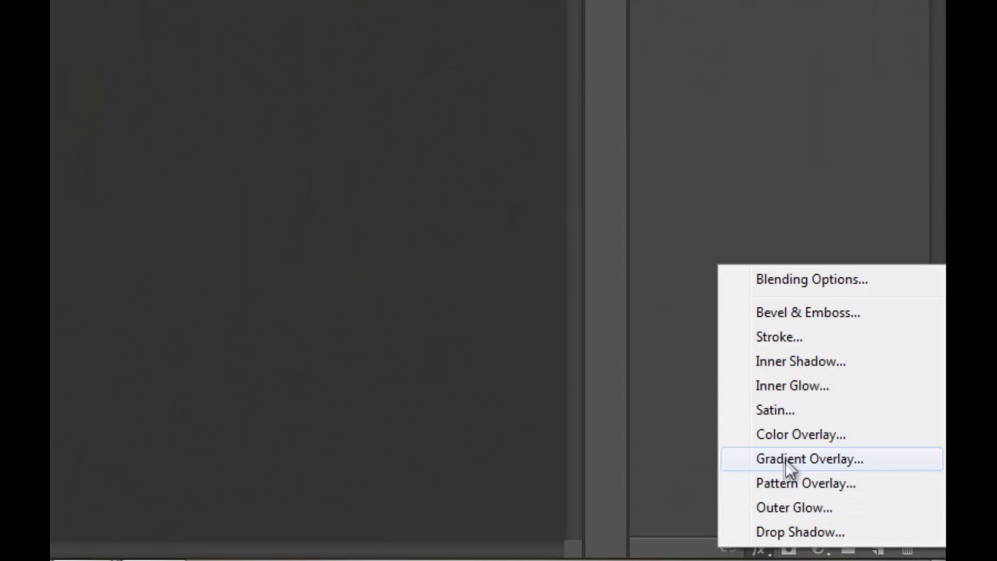
click(795, 339)
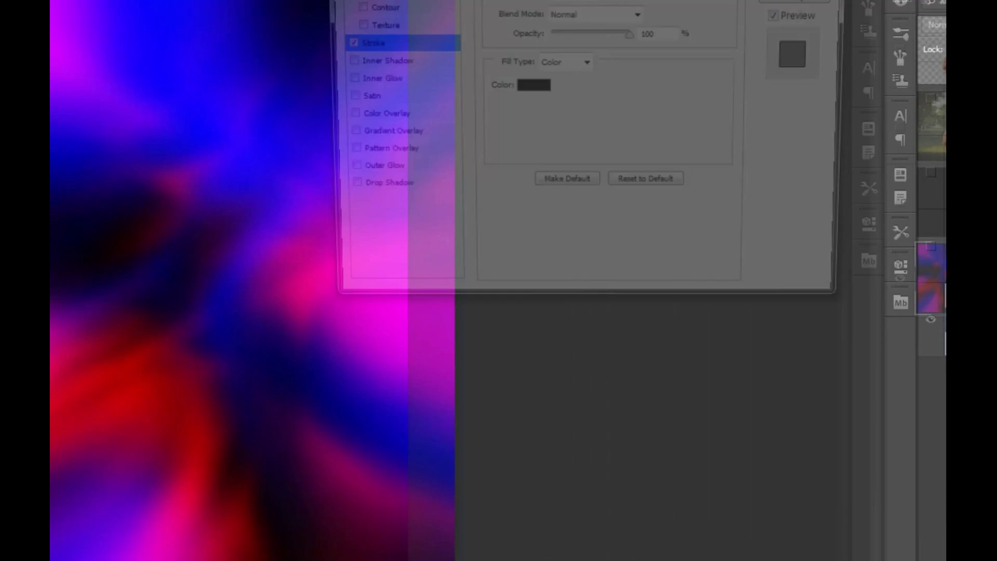
click(675, 97)
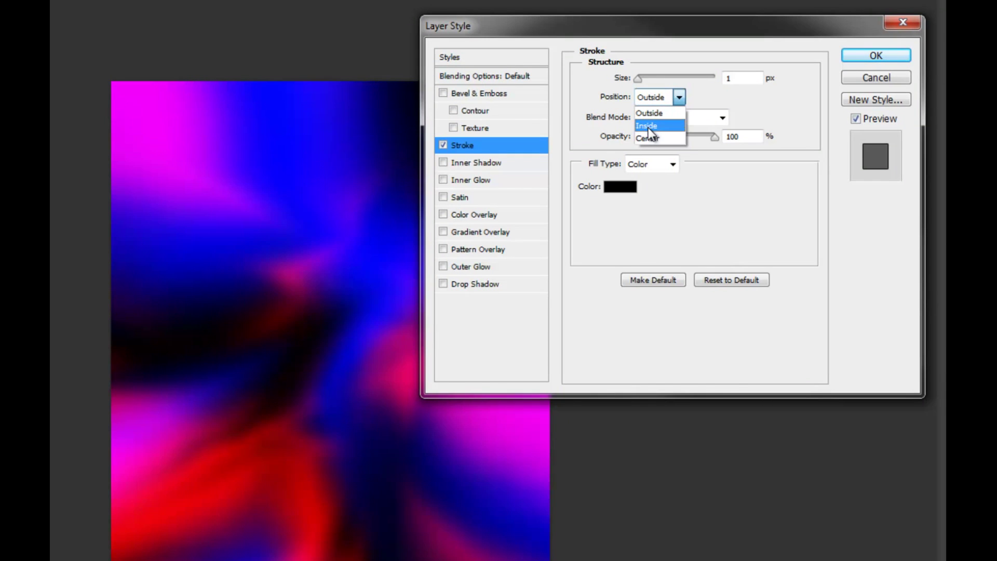
click(648, 127)
click(623, 187)
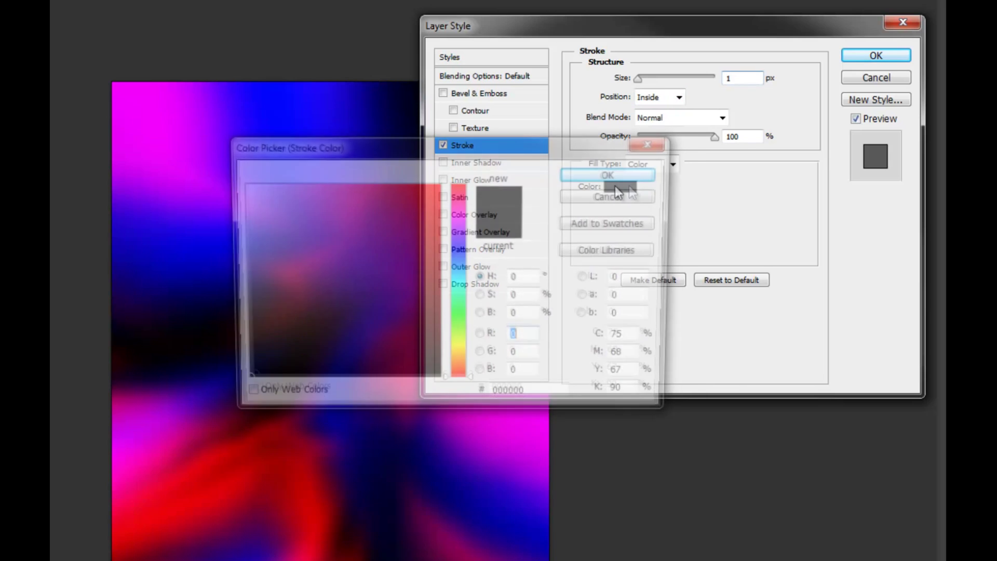
click(241, 184)
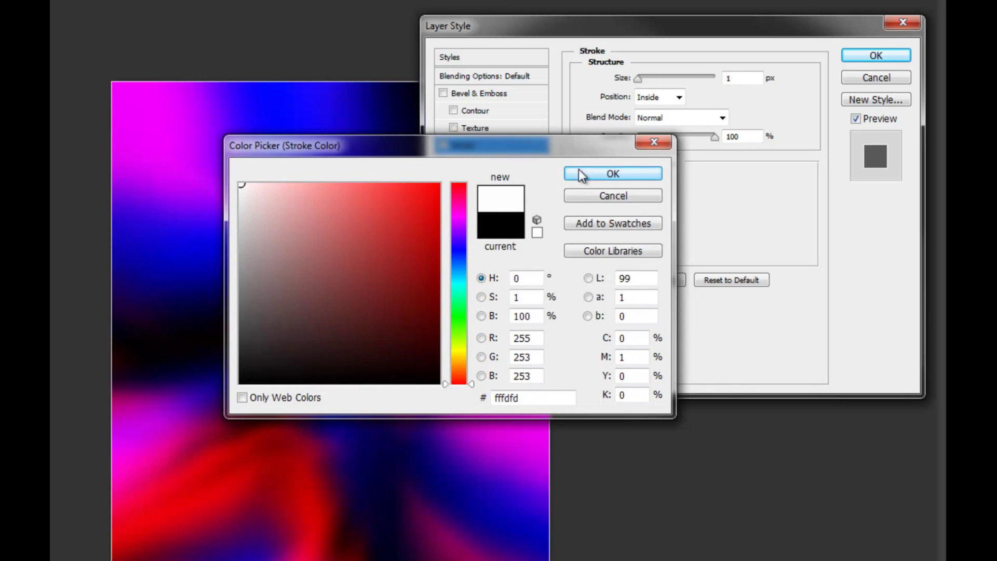
click(612, 174)
- Try stroke widths from 13 px downward and set the stroke size to 10 px
click(752, 80)
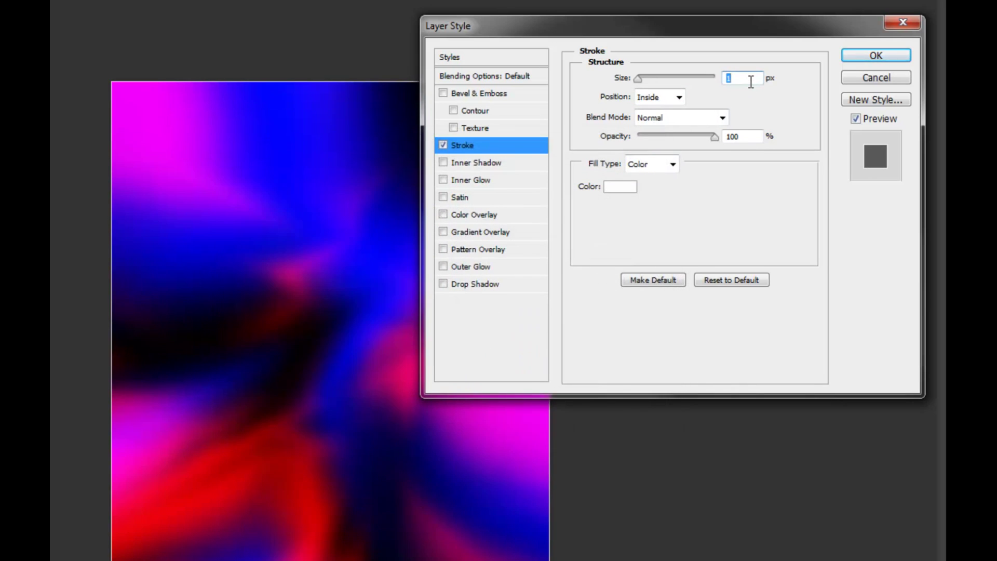
text(13)
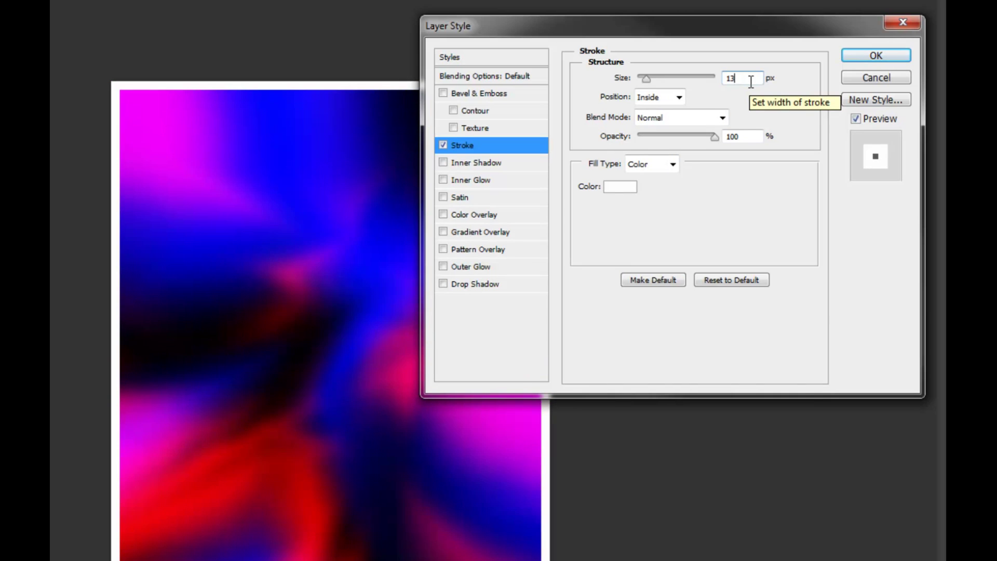
key(Down)
key(Down)
key(Down)
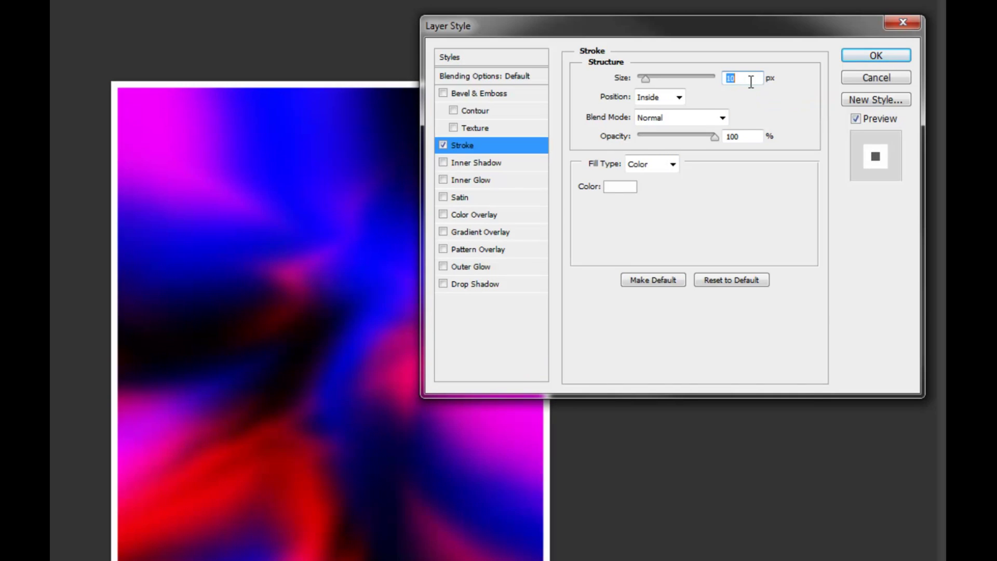
key(Down)
key(Down)
key(Down)
key(Down)
key(Down)
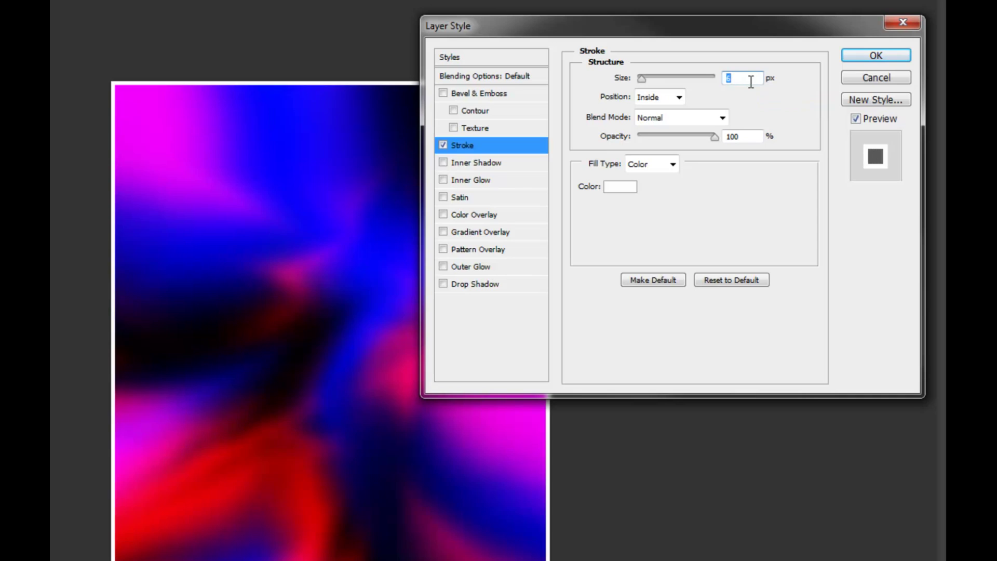
key(Up)
key(Up)
key(Up)
key(Up)
key(Up)
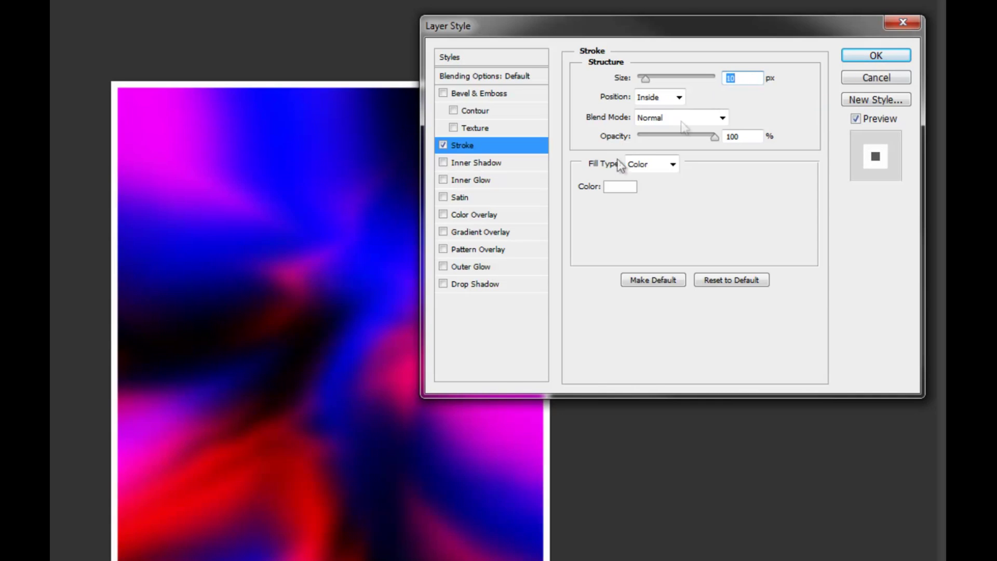
- Try a Satin effect at 13% opacity alongside the 10 px stroke and disable it again
click(444, 284)
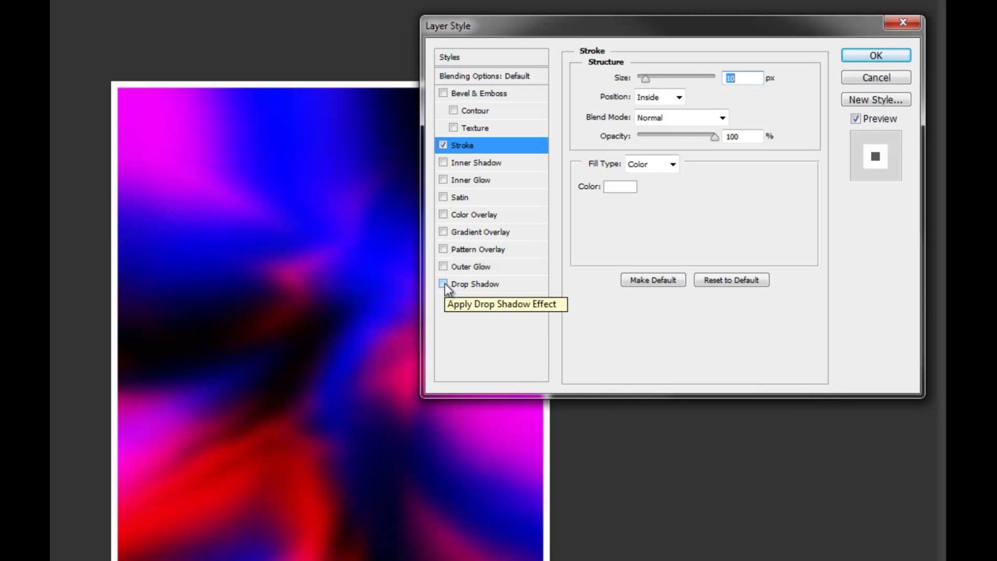
click(442, 197)
mouse_move(645, 78)
mouse_down()
mouse_move(634, 79)
mouse_move(671, 81)
mouse_move(640, 79)
mouse_up()
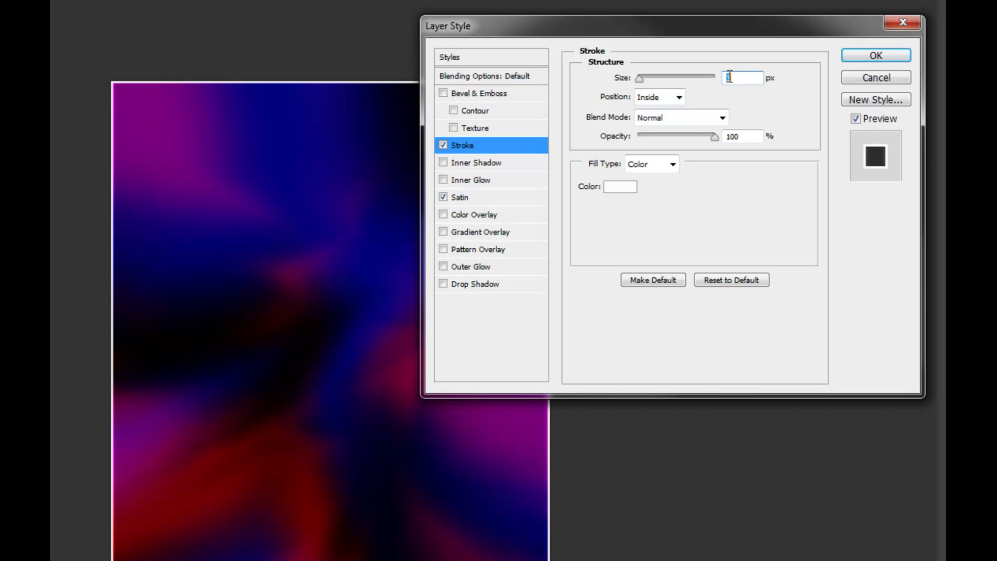
text(10)
click(454, 194)
drag(680, 103, 648, 102)
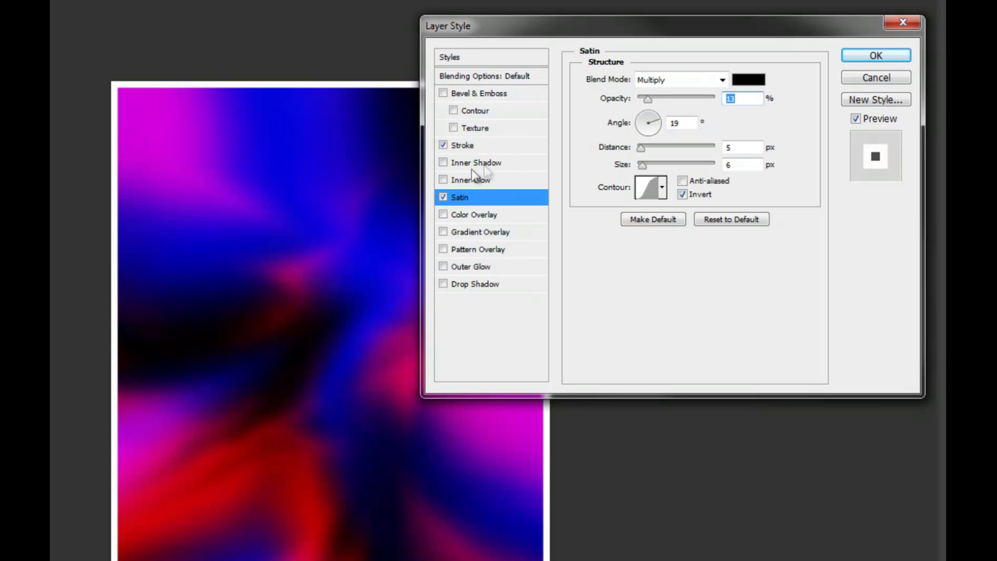
click(444, 198)
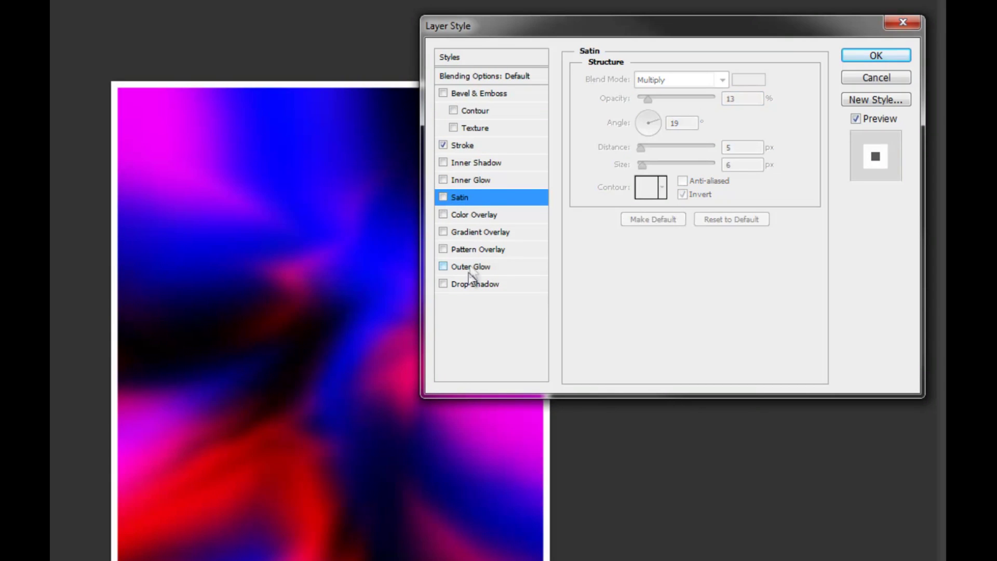
- Toggle Pattern Overlay and Color Overlay on and off, and apply the layer style with only the stroke enabled
click(443, 249)
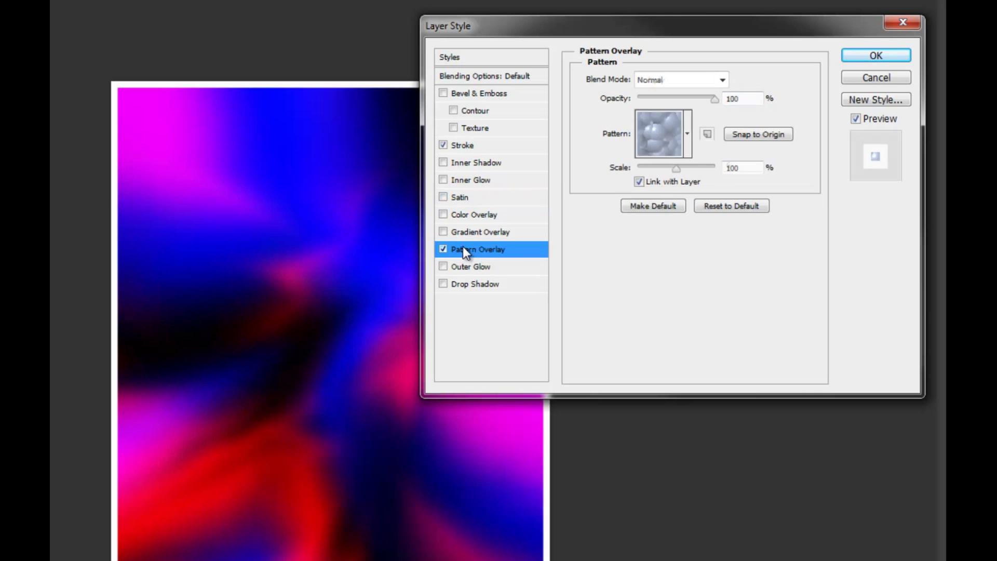
click(443, 250)
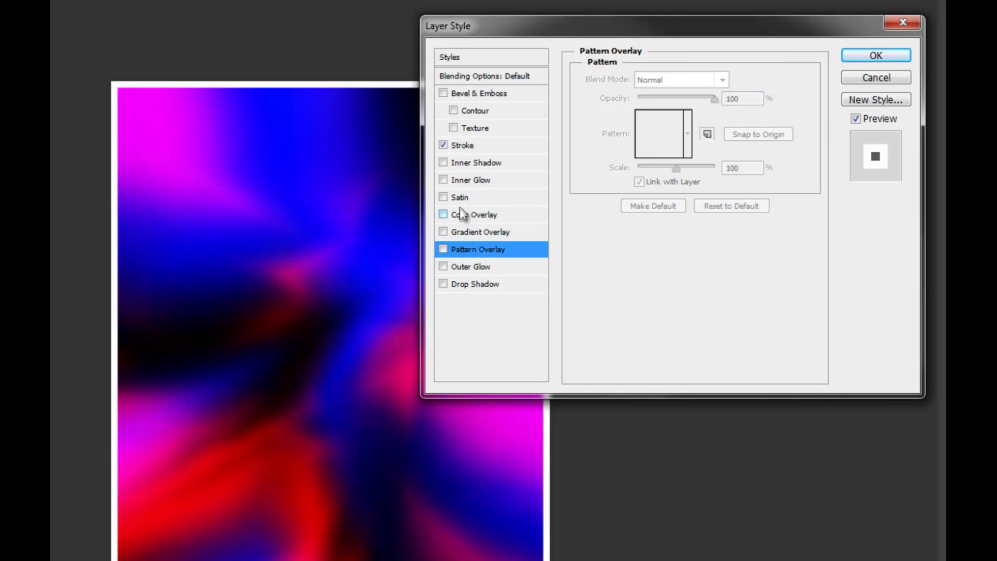
click(443, 215)
click(443, 215)
click(442, 163)
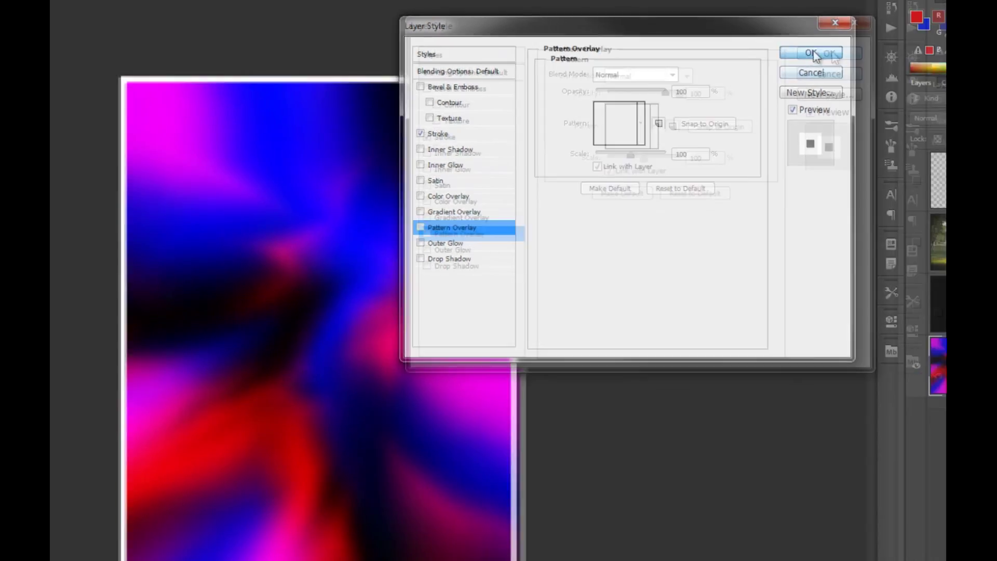
click(875, 57)
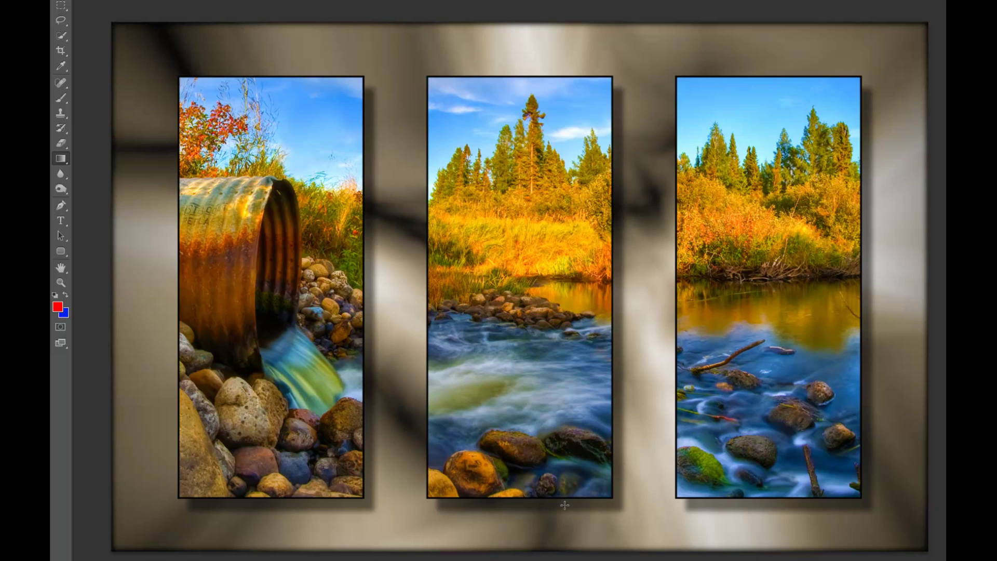
- Examine the borders and drop shadows of the framed photos in Gradient Background (2).jpg
scroll(565, 505, up, 2)
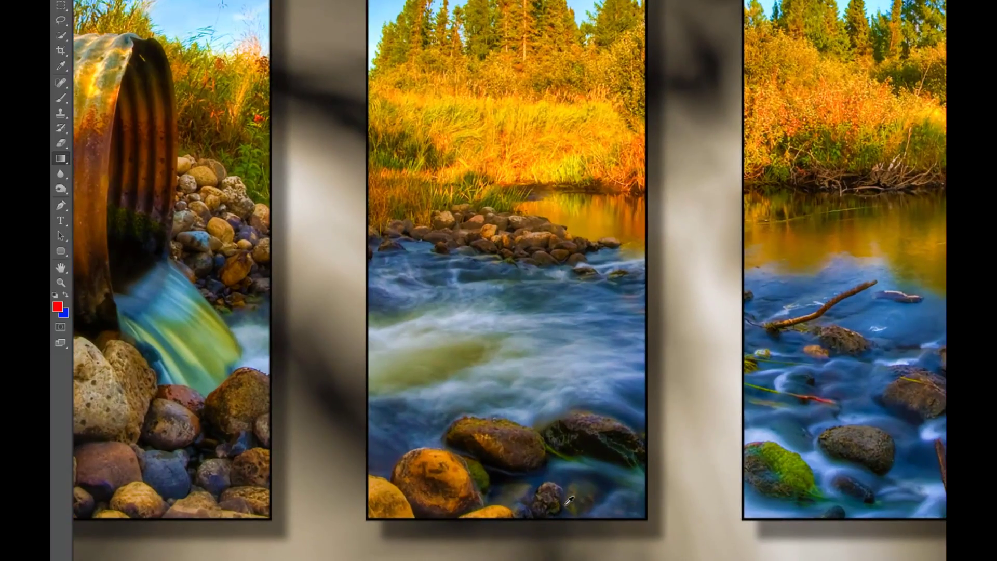
scroll(569, 500, up, 2)
drag(569, 500, 510, 232)
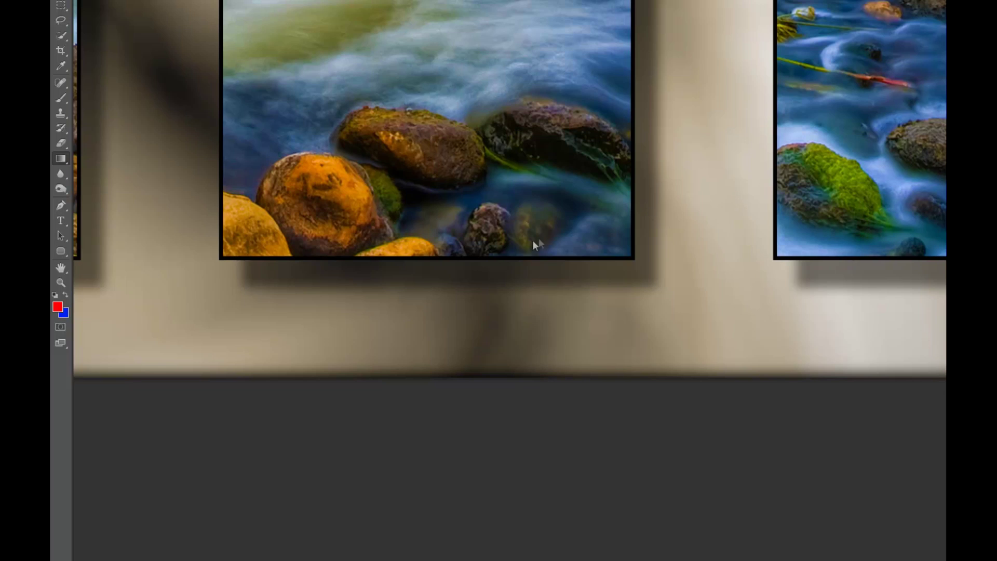
key(ctrl+0)
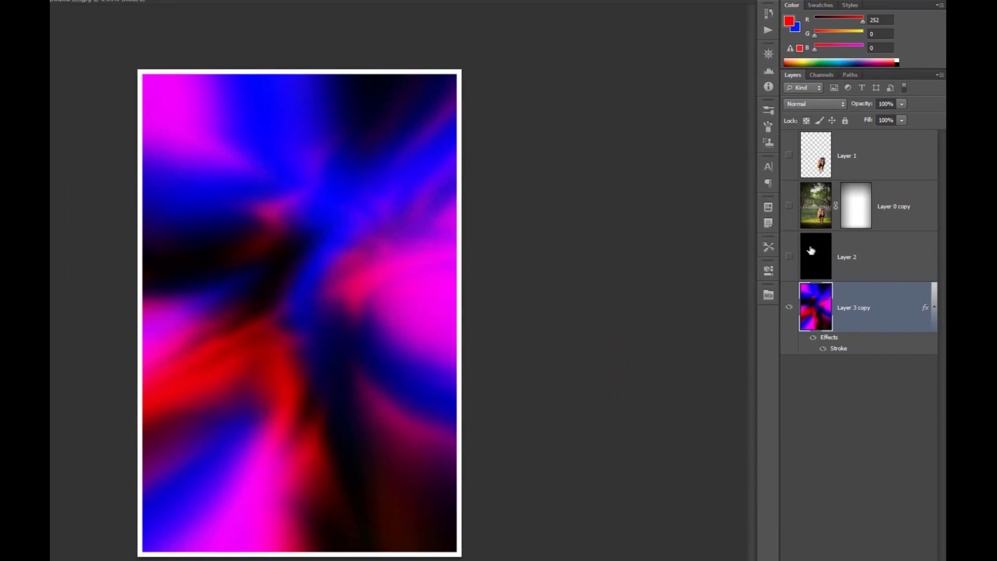
- In horse.jpg, show Layer 2, Layer 0 copy and Layer 1, and merge these three layers into one
click(788, 256)
click(789, 206)
click(790, 156)
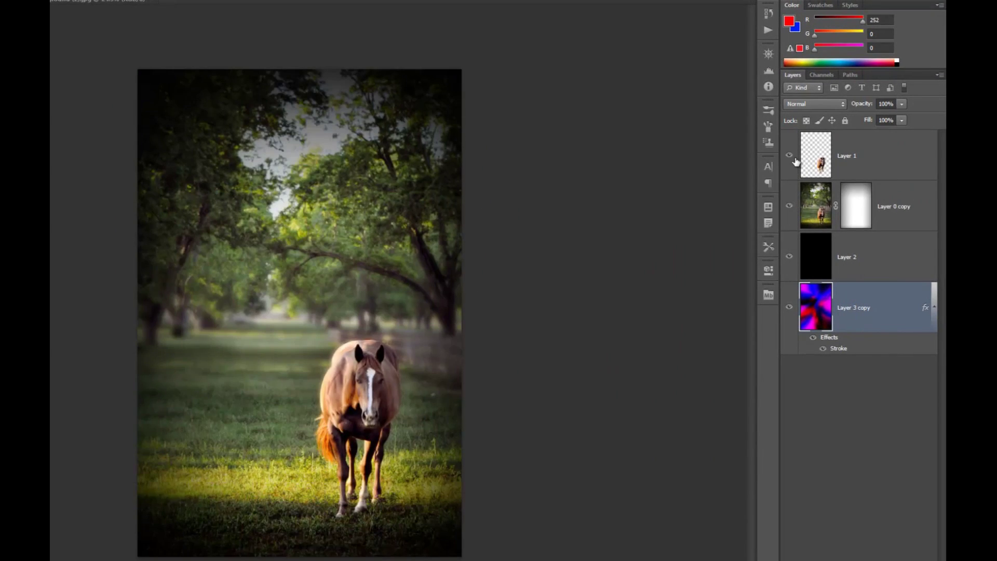
click(882, 162)
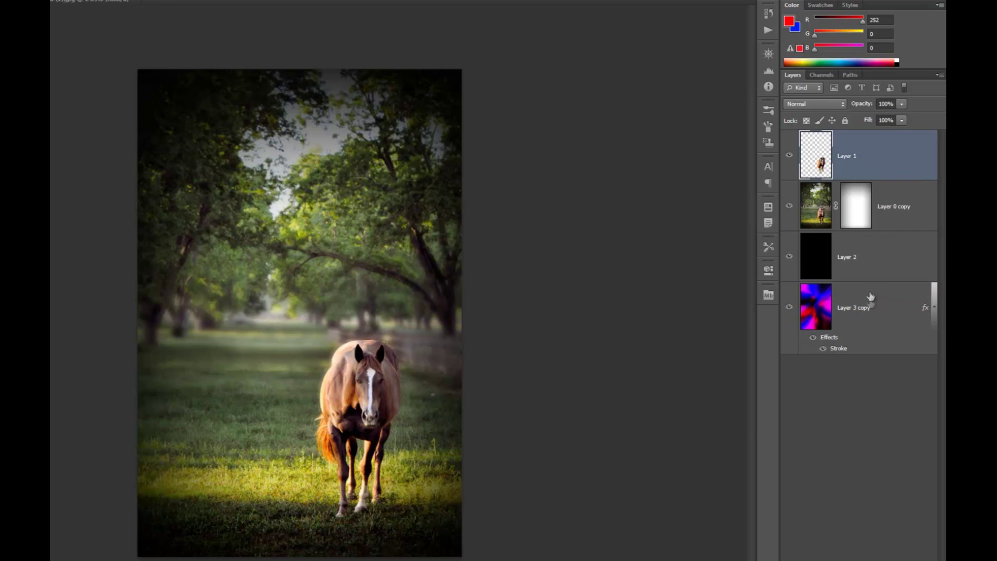
shift+click(869, 261)
key(ctrl+e)
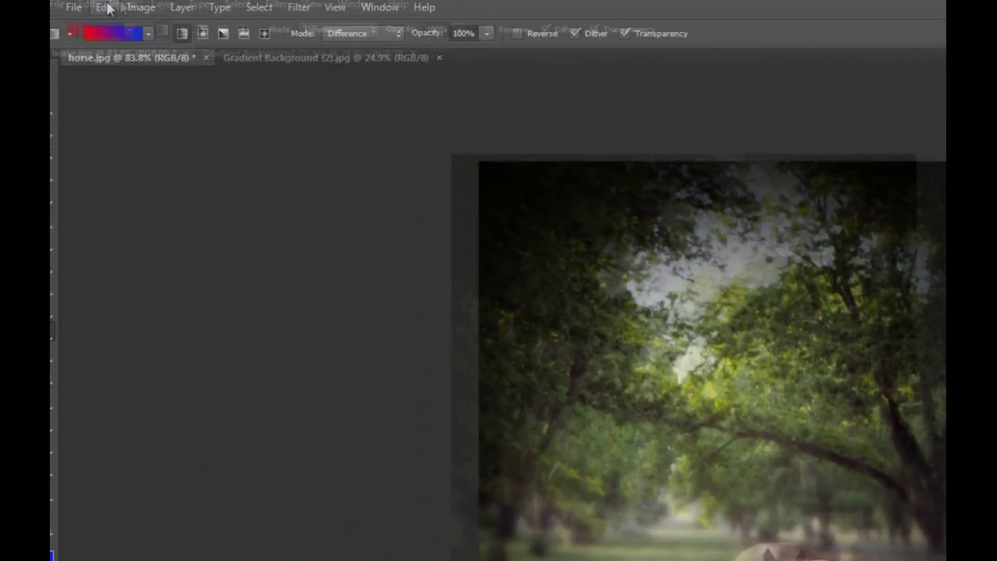
- Try Auto-Blend Layers with the Stack Images method and Seamless Tones and Colors on the photo and gradient layers
click(100, 12)
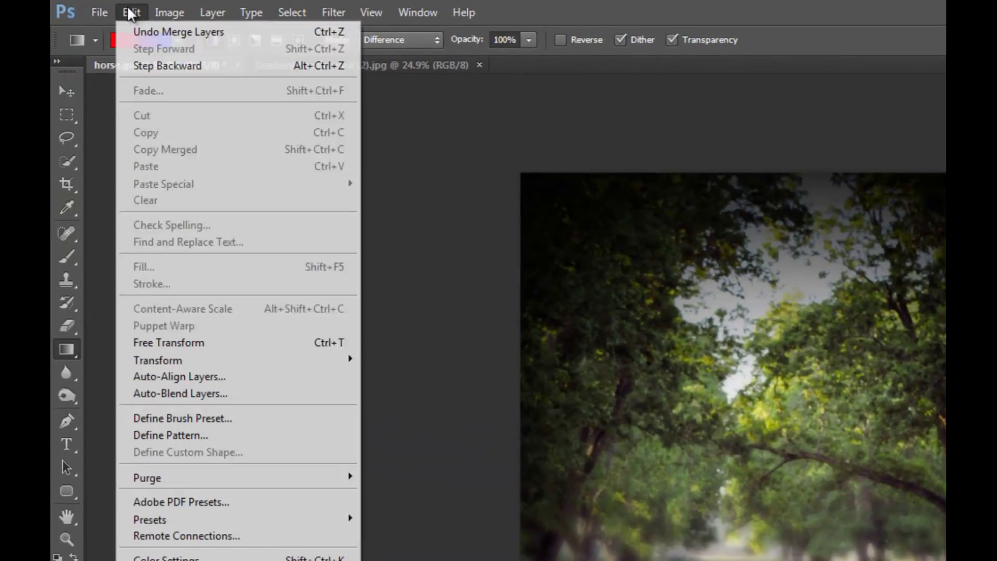
click(180, 393)
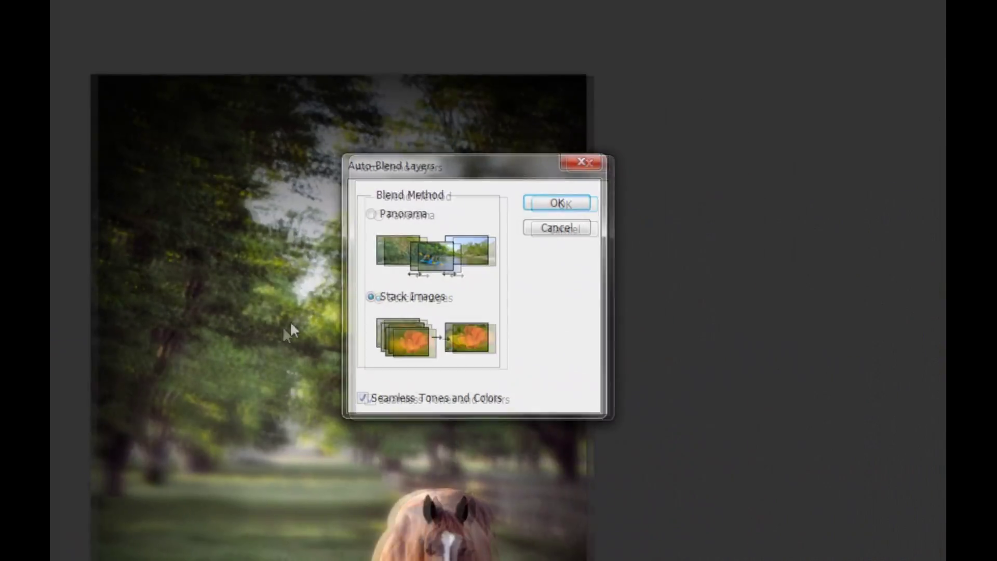
click(557, 203)
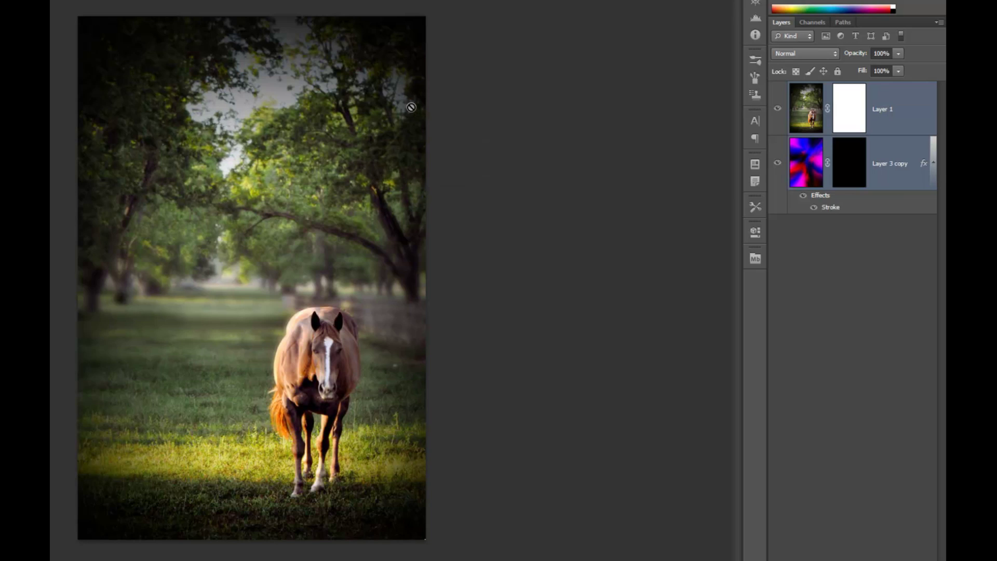
- Scale down the horse photo on Layer 1 and centre it over the colourful gradient background
click(881, 171)
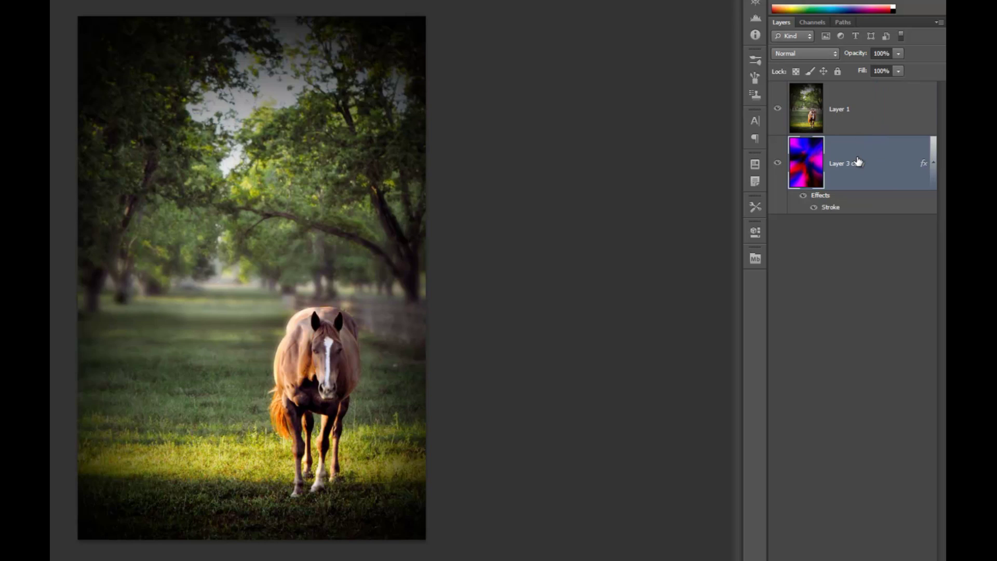
click(865, 125)
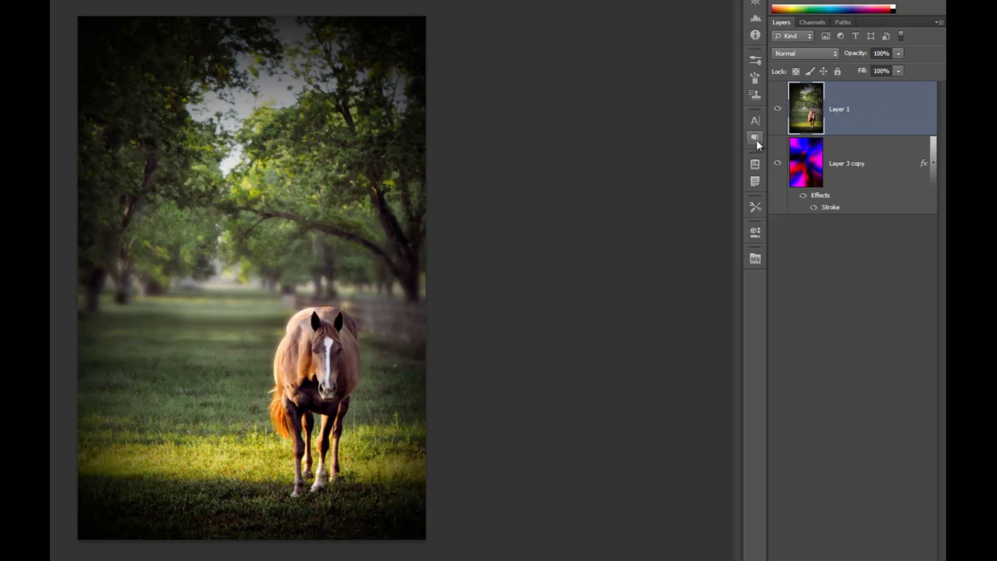
key(ctrl+t)
drag(425, 539, 338, 422)
drag(221, 258, 262, 322)
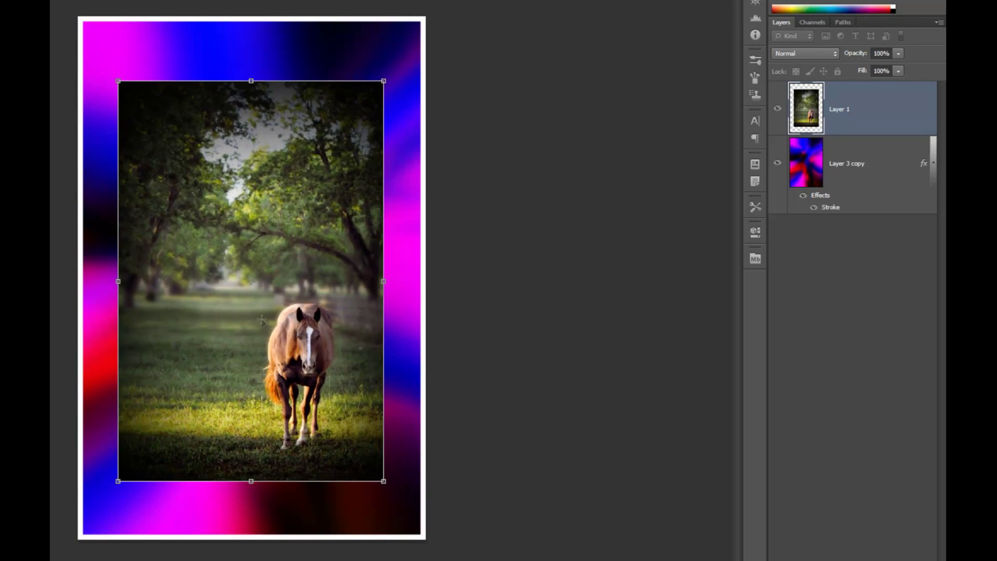
key(Return)
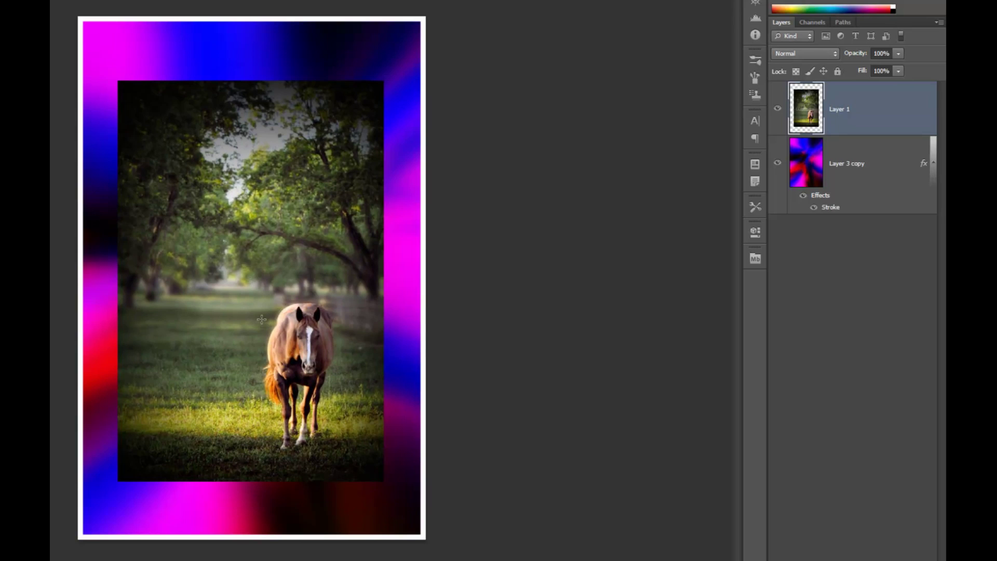
- Add an 8 px outside stroke in near-white (fcfcfc) at 100% opacity to the horse photo on Layer 1
double_click(862, 119)
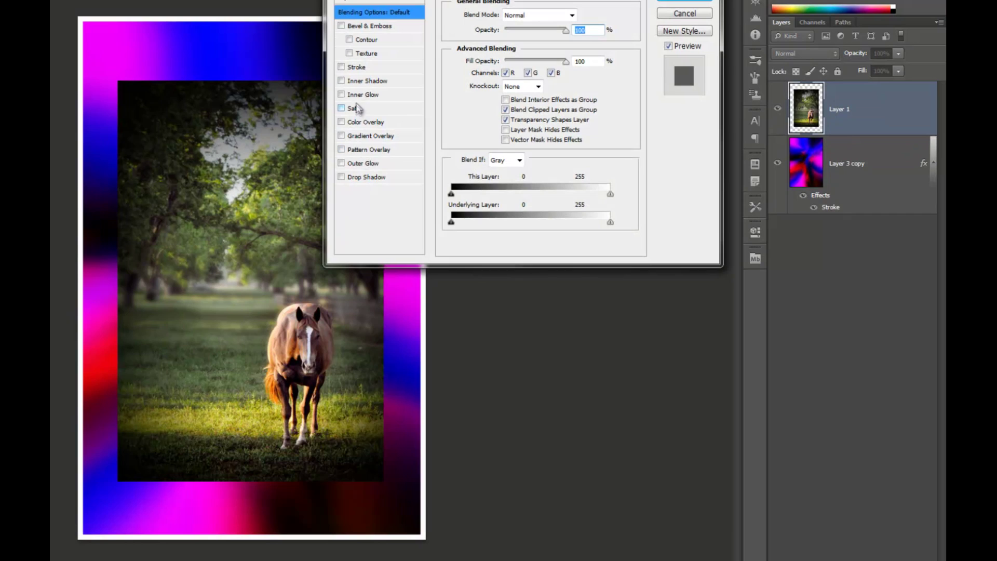
click(352, 68)
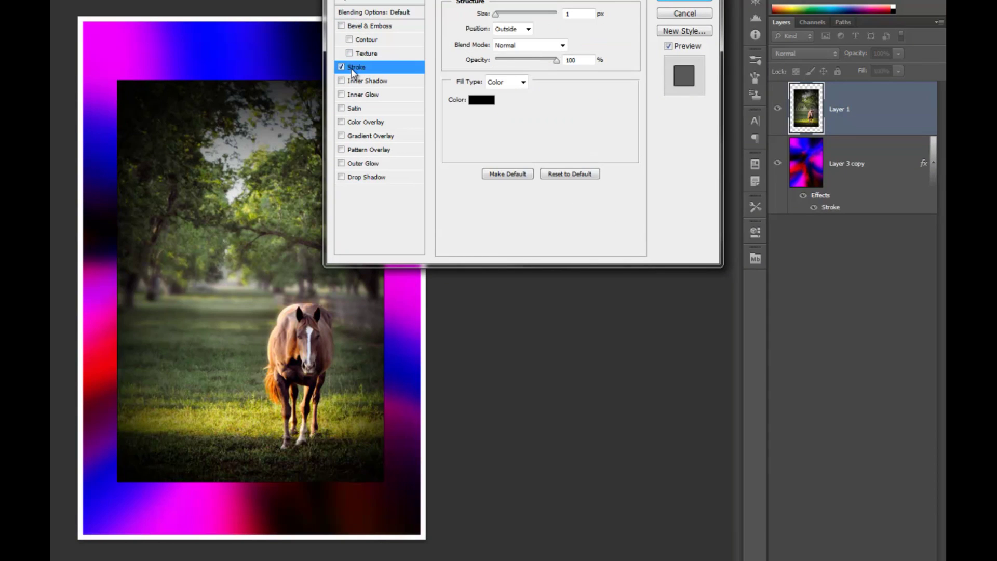
double_click(569, 14)
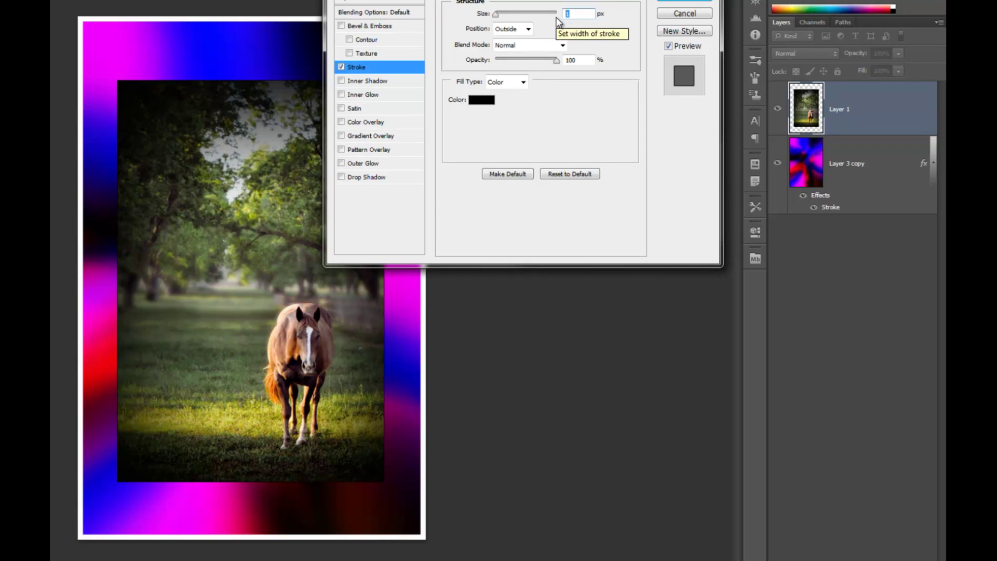
text(8)
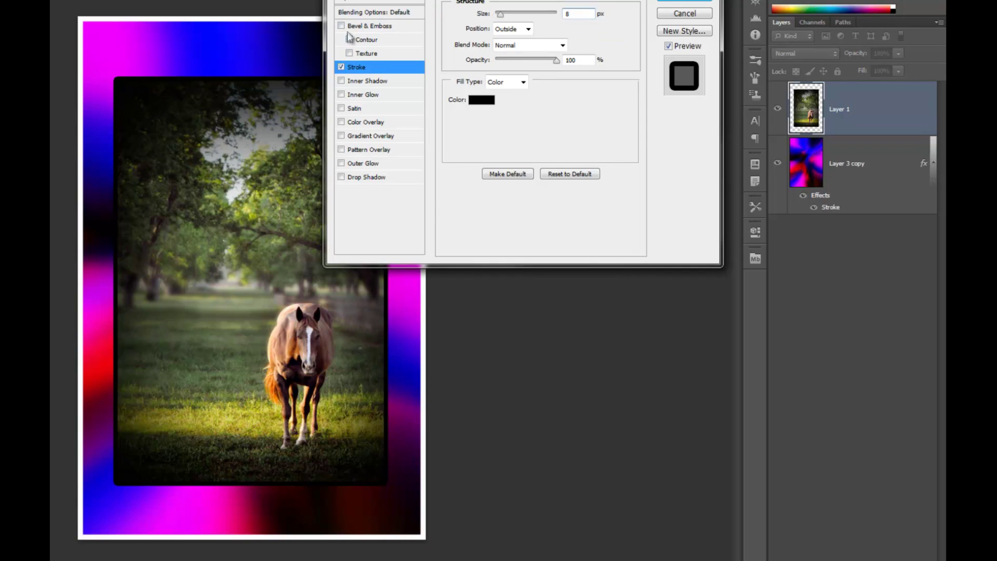
click(487, 98)
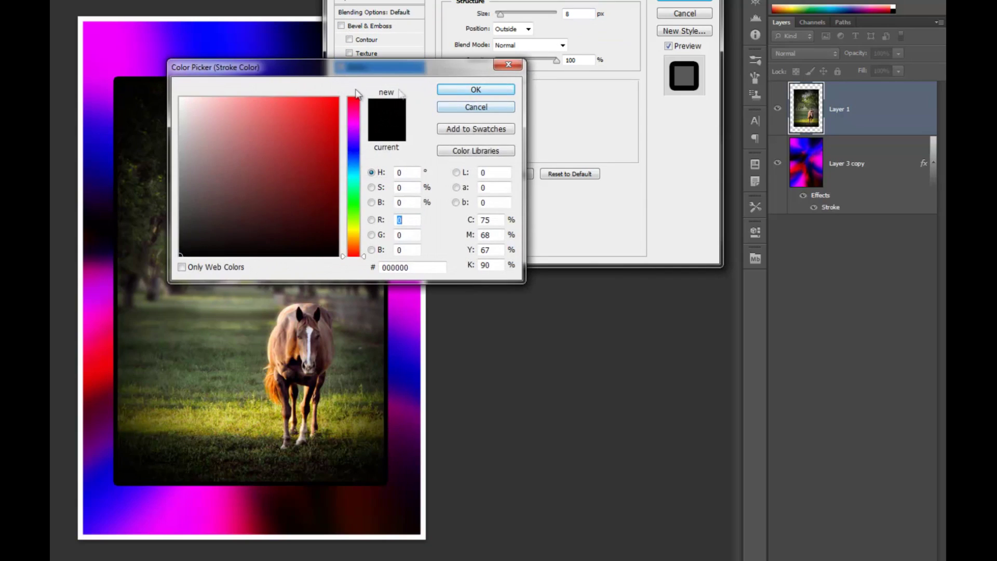
click(180, 98)
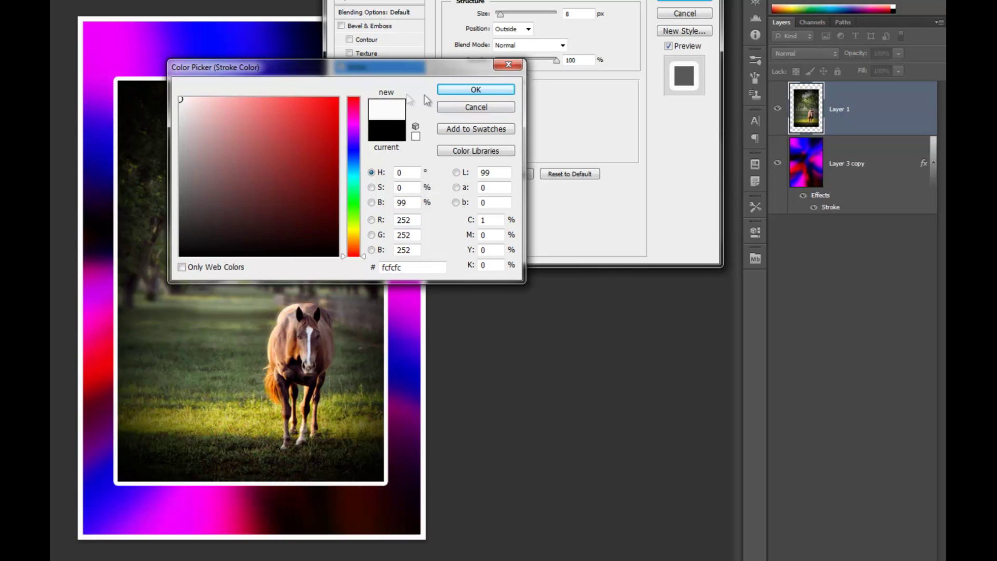
click(457, 92)
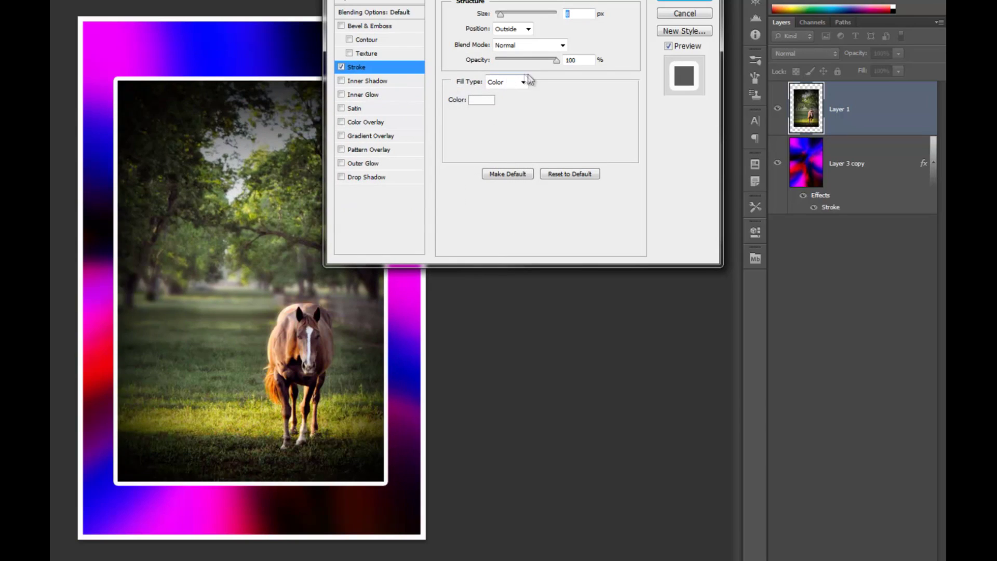
drag(555, 61, 520, 73)
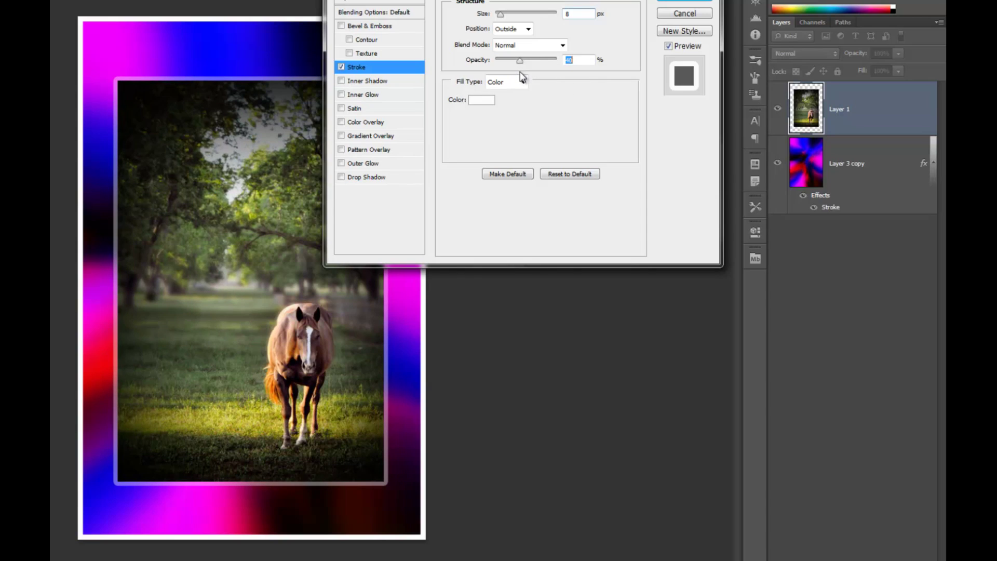
drag(523, 77, 577, 64)
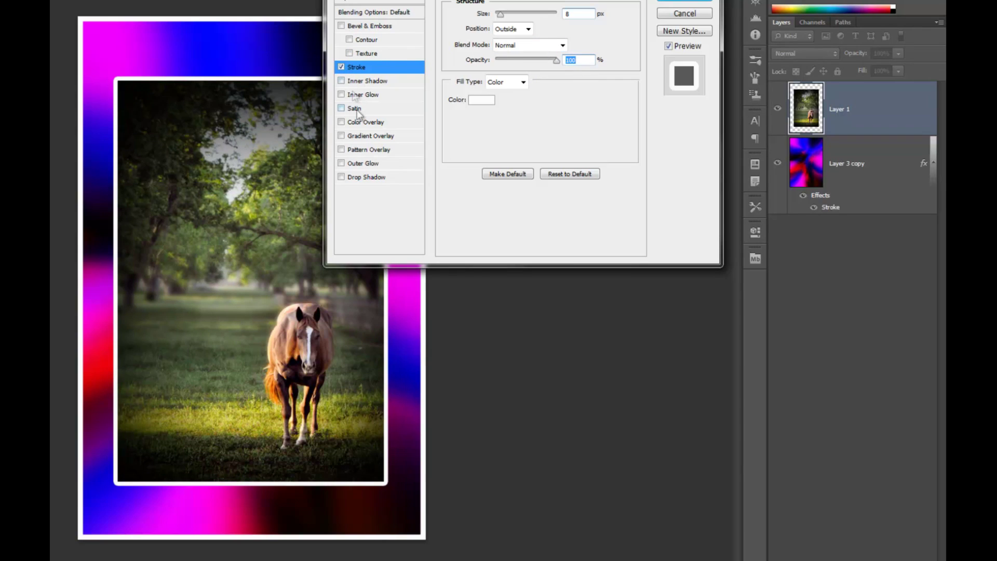
- Add a drop shadow to the horse photo with angle 56°, distance 41 px, spread 22% and size 54 px, and apply the layer style
click(357, 178)
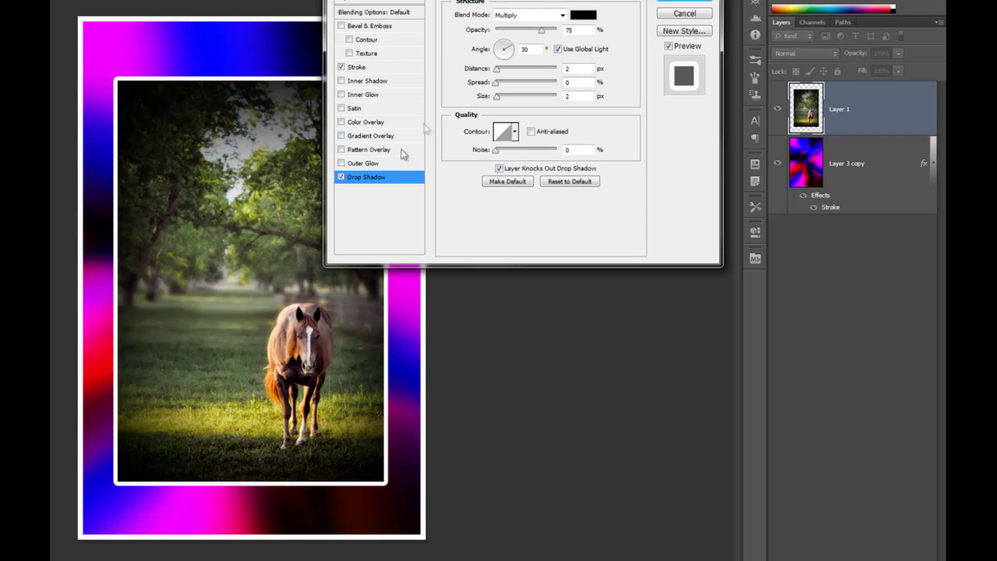
mouse_move(323, 329)
mouse_down()
mouse_move(338, 348)
mouse_move(309, 300)
mouse_move(313, 315)
mouse_up()
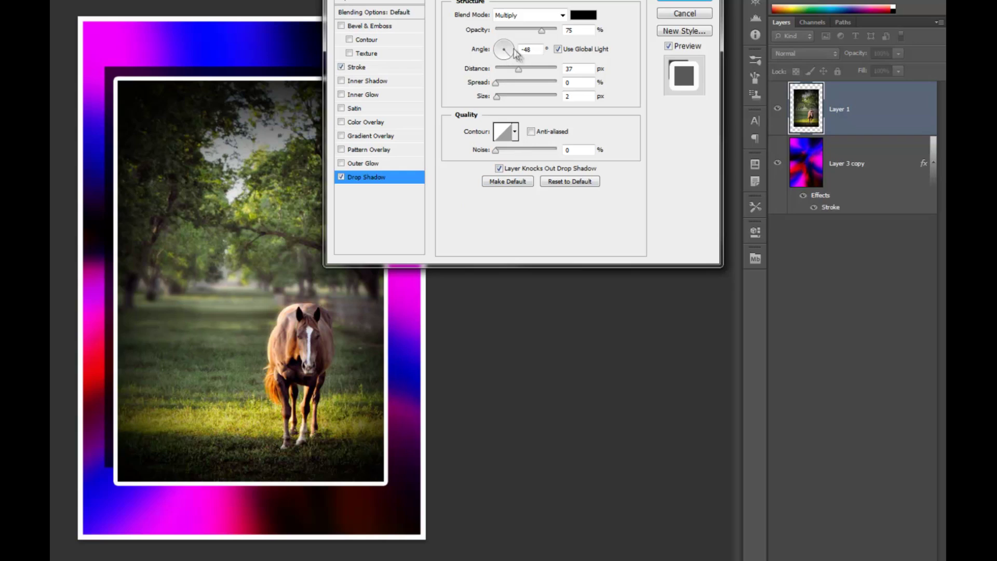
drag(497, 85, 513, 70)
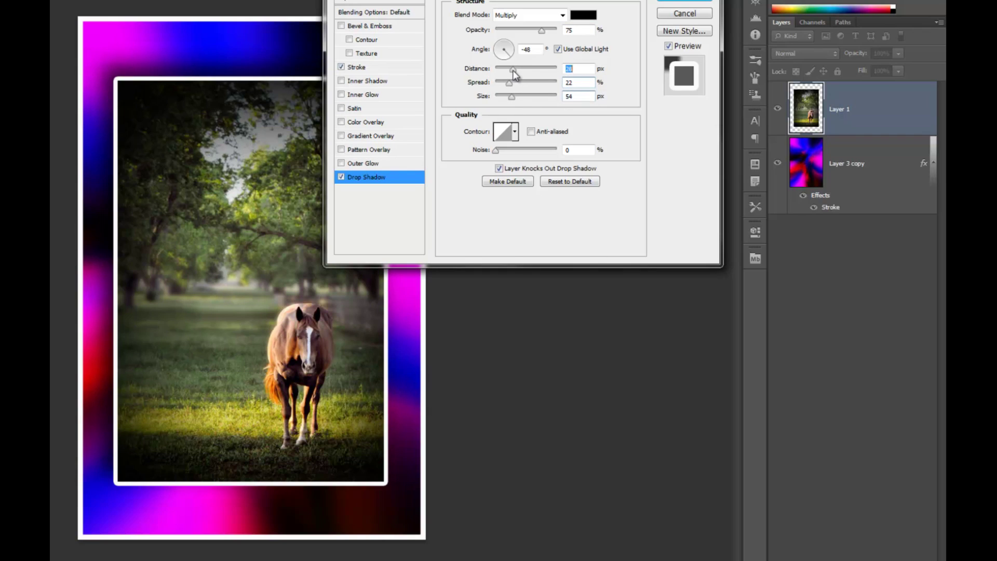
drag(252, 168, 248, 197)
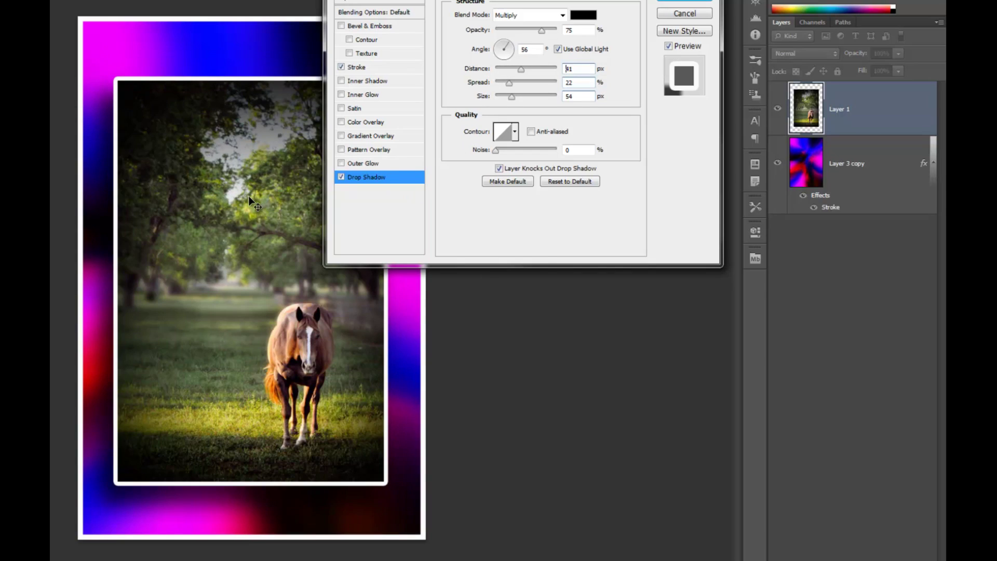
click(683, 1)
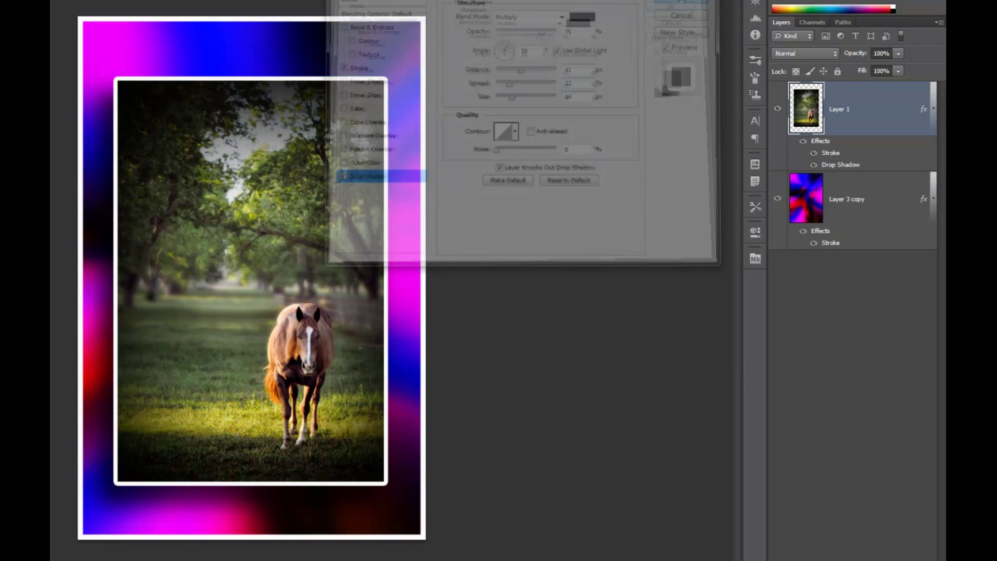